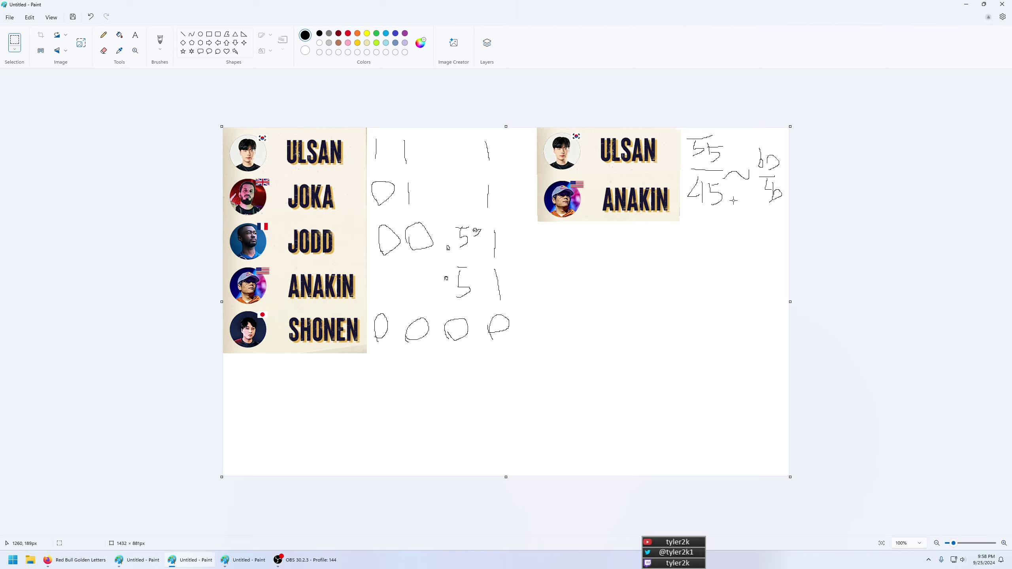
- Circle the 60 in the Ulsan–Anakin estimate and record their match as 1 in Ulsan's row and 0 in Anakin's, without underlining Ulsan's row
click(104, 35)
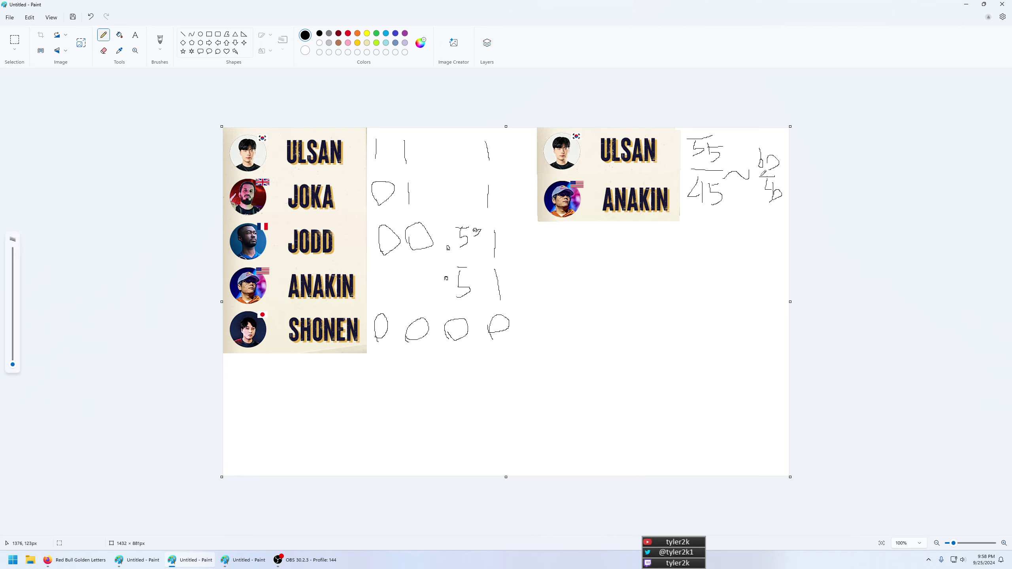
mouse_move(760, 143)
mouse_down()
mouse_move(755, 170)
mouse_move(769, 185)
mouse_up()
mouse_move(381, 293)
mouse_down()
mouse_move(398, 287)
mouse_move(382, 295)
mouse_up()
drag(445, 140, 444, 169)
drag(361, 169, 486, 166)
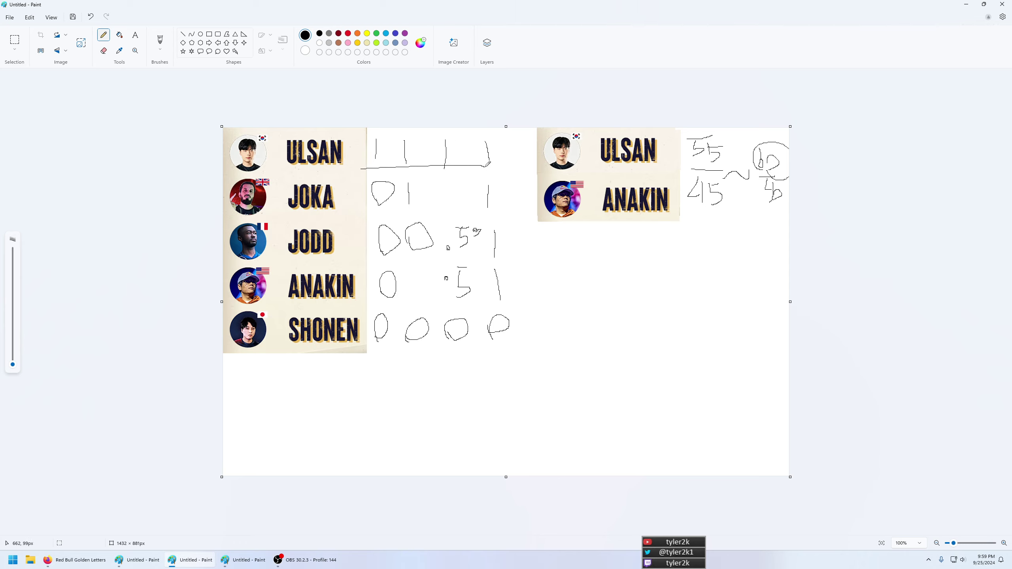
key(ctrl+z)
- Copy Joka's entry from the player list and place it over Ulsan in the matchup against Anakin
click(15, 40)
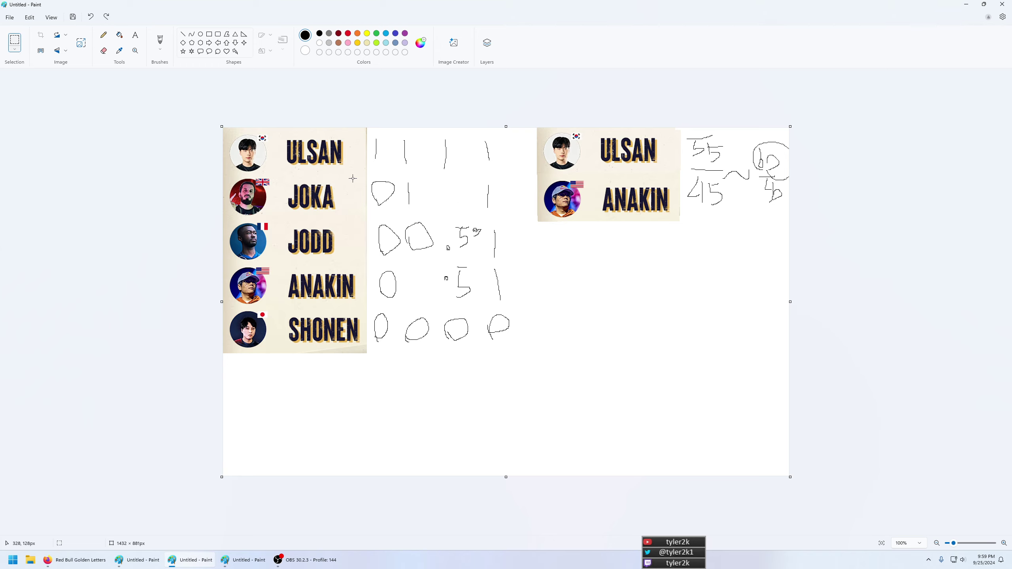
drag(360, 178, 191, 220)
key(ctrl+c)
key(ctrl+v)
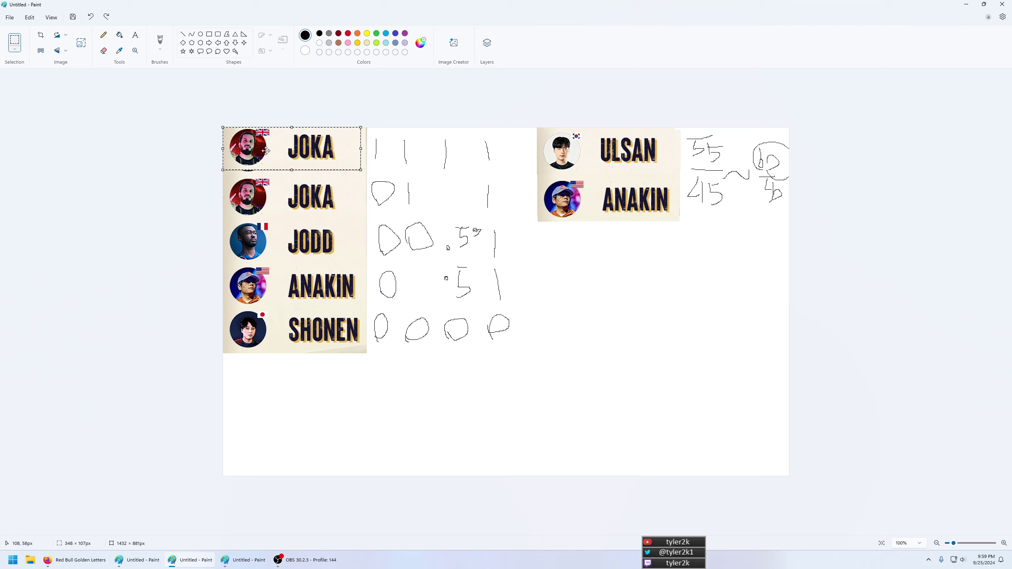
drag(265, 152, 585, 154)
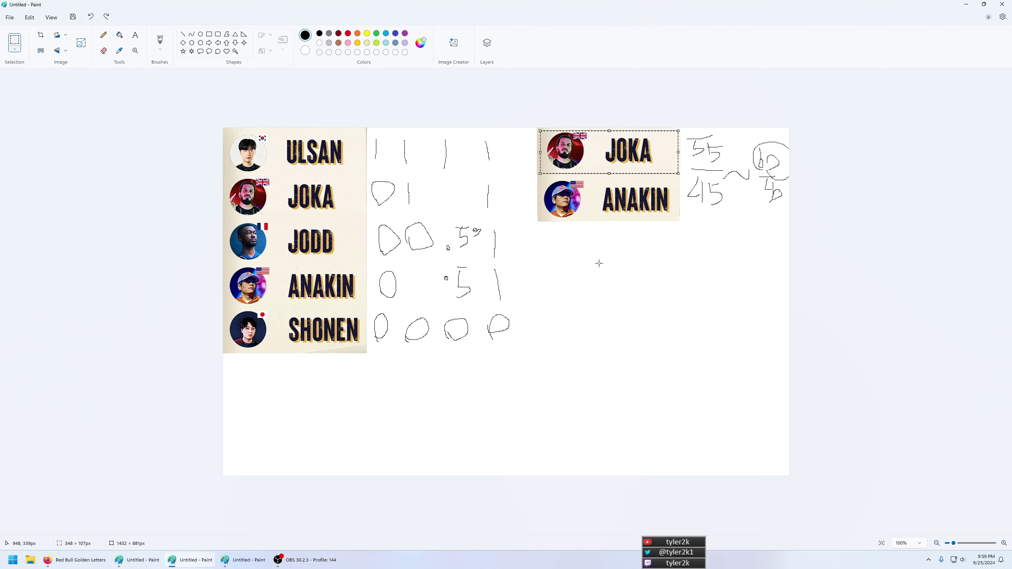
click(603, 275)
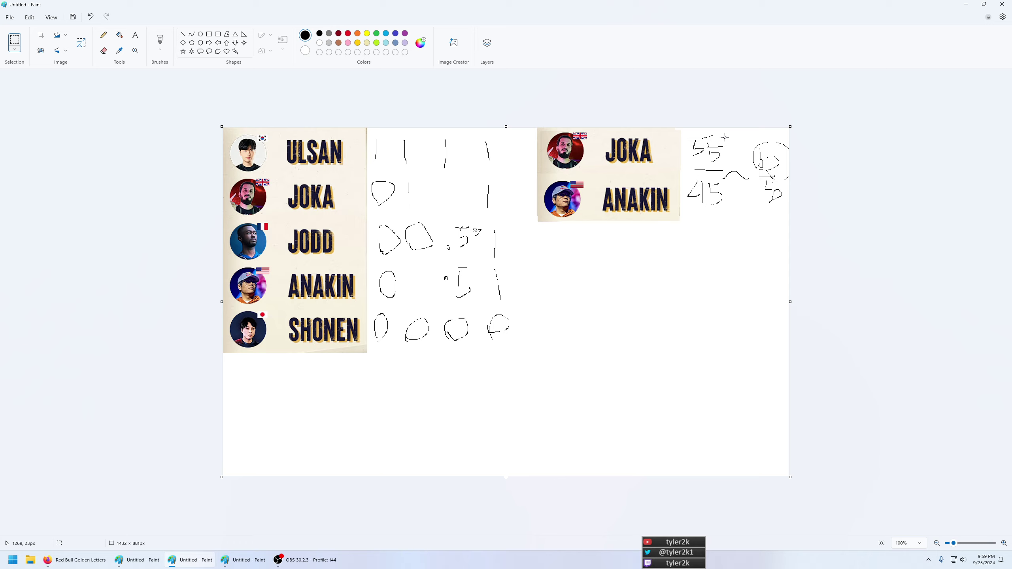
- Replace the 60/40 estimate beside the 55/45 odds with a handwritten, circled 50/50 estimate
drag(725, 137, 807, 219)
key(Delete)
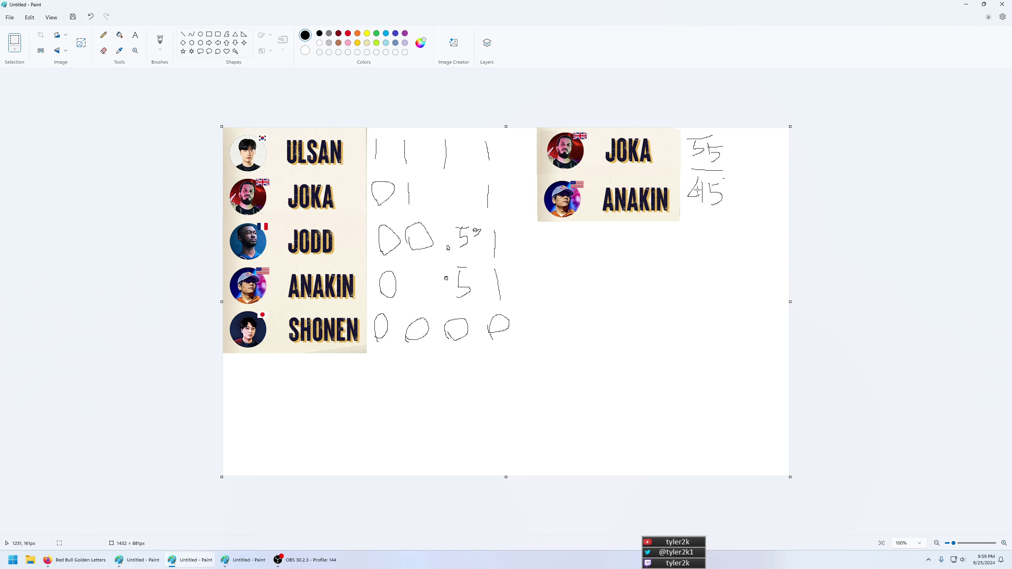
click(103, 35)
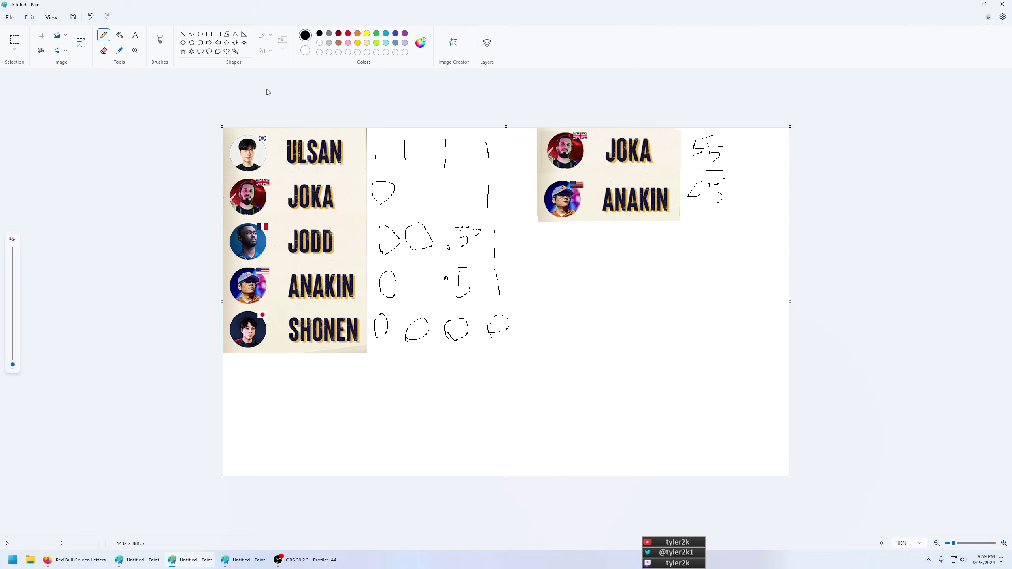
mouse_move(732, 174)
mouse_down()
mouse_move(774, 170)
mouse_move(778, 148)
mouse_up()
mouse_move(759, 186)
mouse_down()
mouse_move(787, 185)
mouse_move(761, 197)
mouse_move(787, 198)
mouse_up()
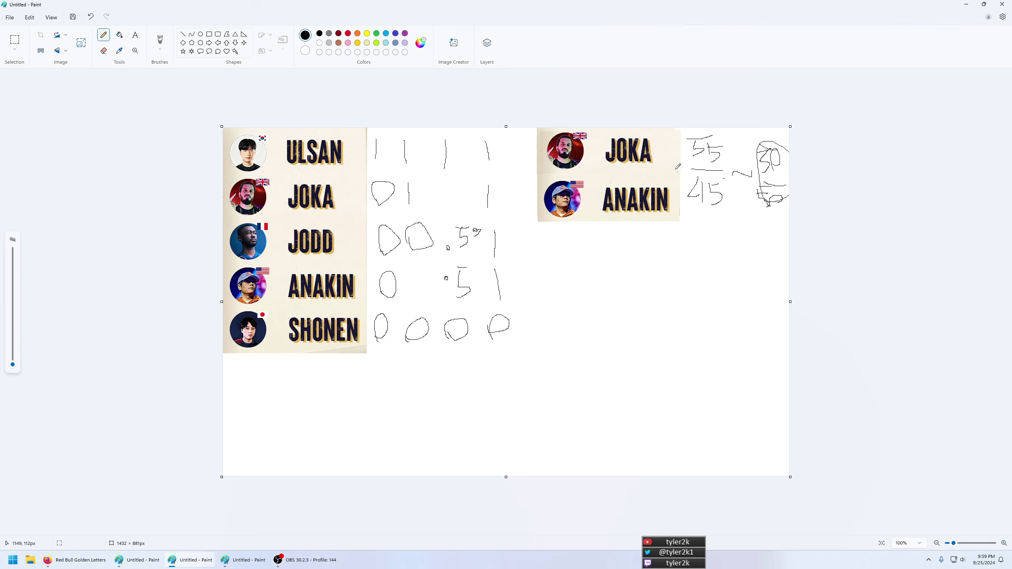
- Record the Joka–Anakin match as a starred .5 for Joka and .5 for Anakin, star the 55, and write 3:2 below the matchup
drag(731, 135, 740, 149)
drag(449, 187, 456, 186)
mouse_move(452, 188)
mouse_down()
mouse_move(460, 195)
mouse_move(451, 206)
mouse_move(466, 182)
mouse_move(457, 186)
mouse_up()
drag(432, 274, 422, 293)
mouse_move(573, 235)
mouse_down()
mouse_move(589, 242)
mouse_move(574, 252)
mouse_move(594, 240)
mouse_move(617, 260)
mouse_up()
- Copy the Ulsan, Joka, Jodd and Anakin entries from the tally canvas into the Pool 3 column of the finals pools graphic
click(19, 43)
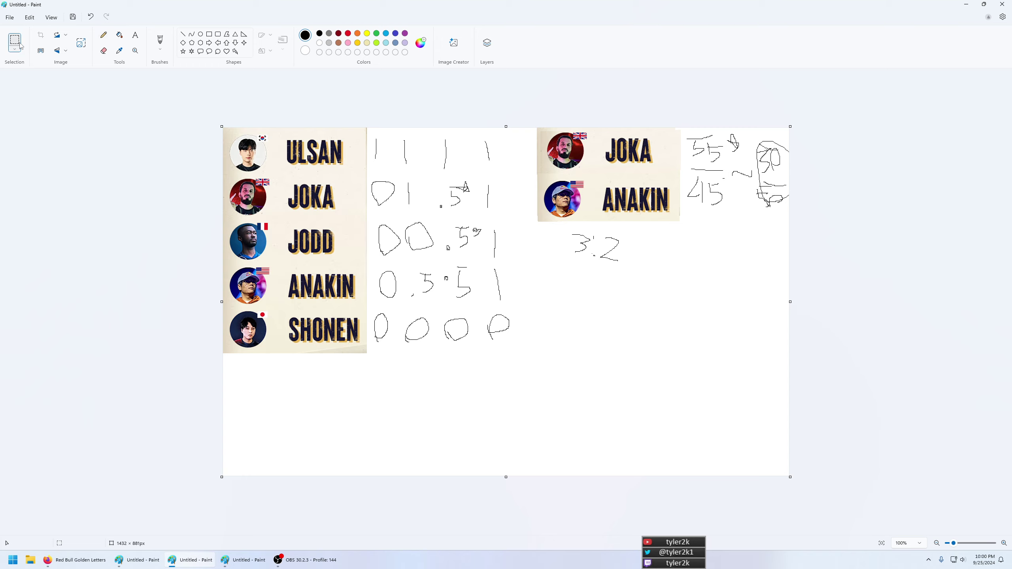
drag(223, 128, 363, 305)
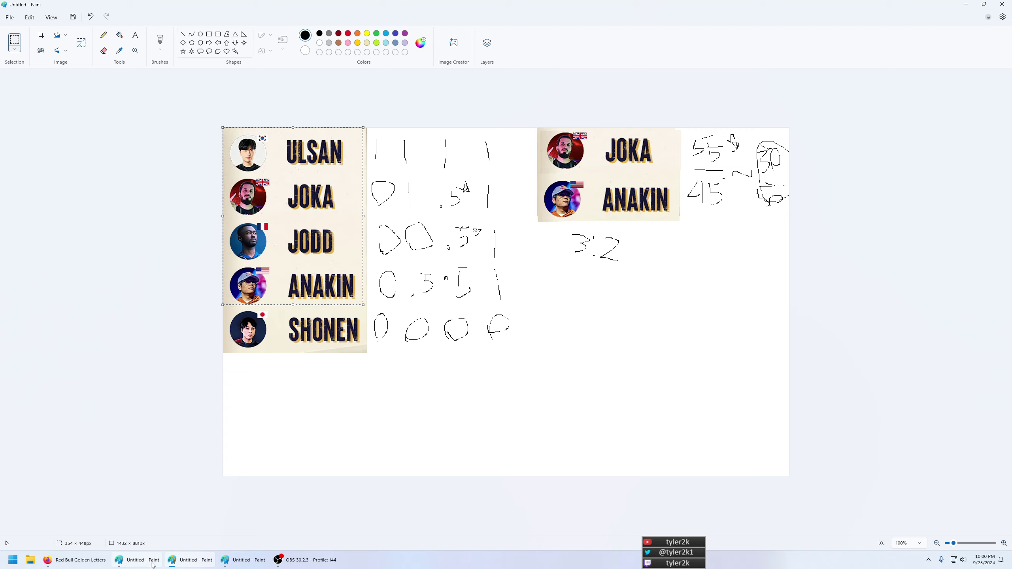
click(119, 560)
key(Delete)
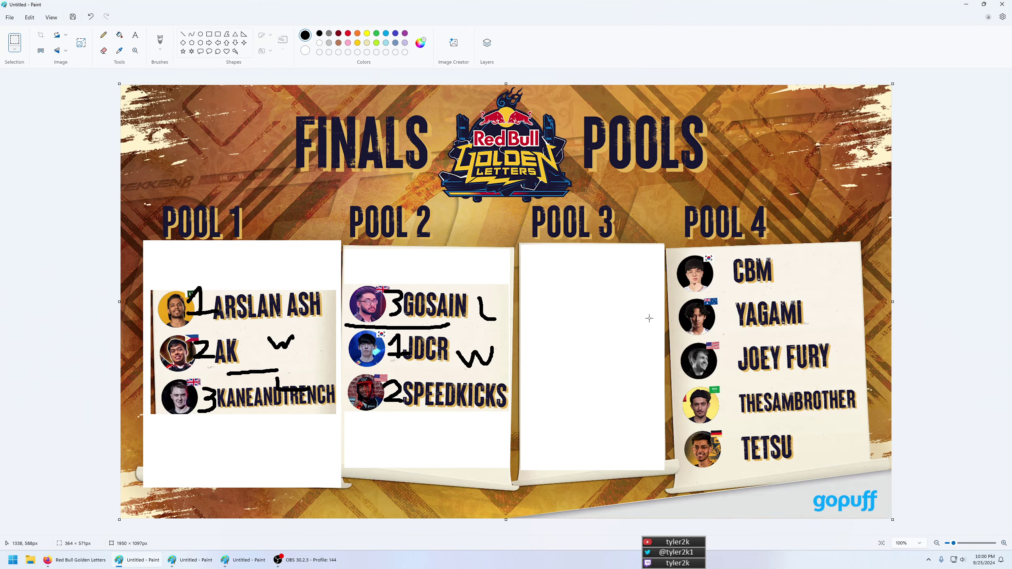
key(ctrl+v)
drag(184, 167, 589, 344)
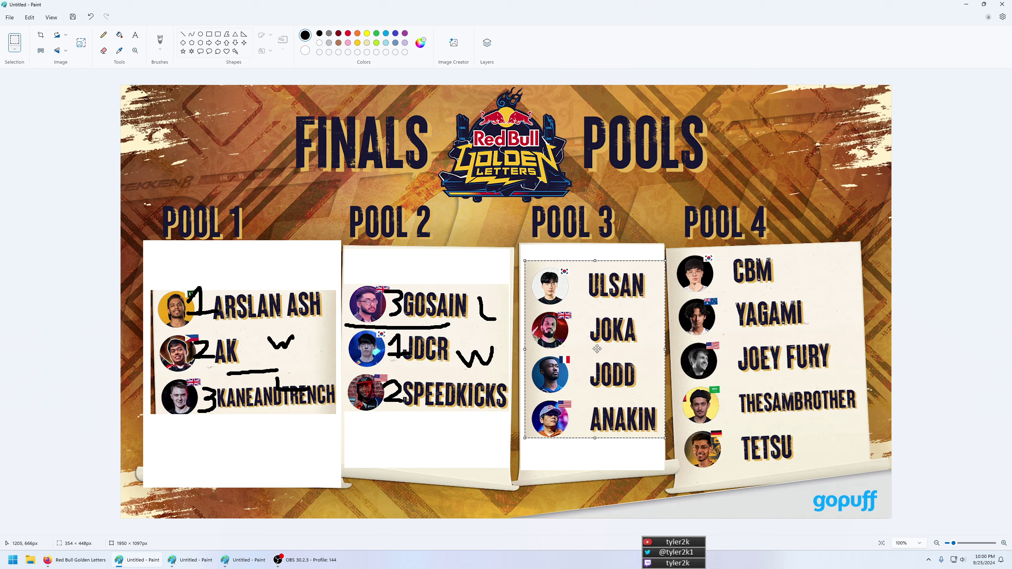
- Delete Jodd's entry from the Pool 3 list
click(522, 349)
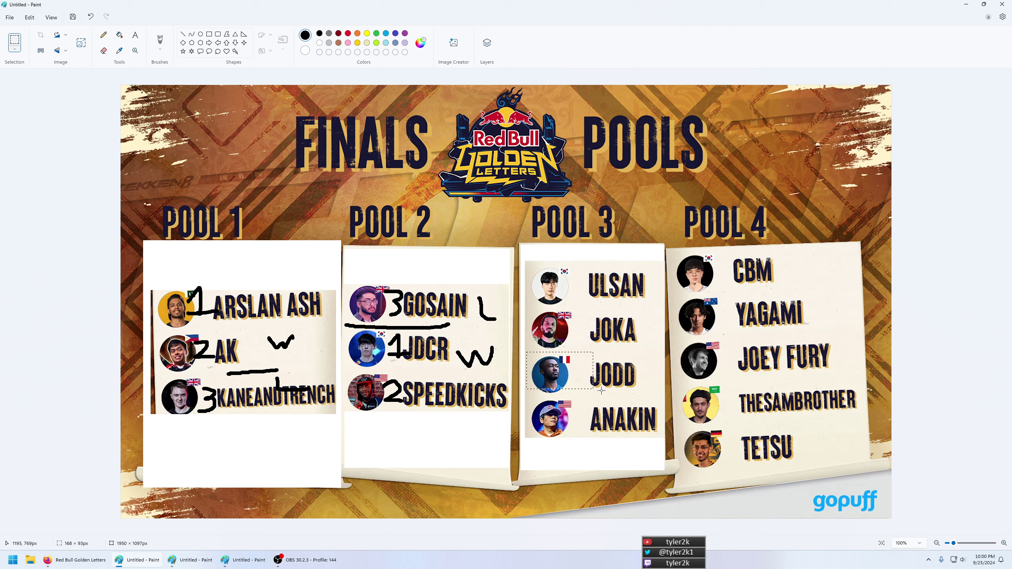
drag(527, 352, 653, 396)
key(Delete)
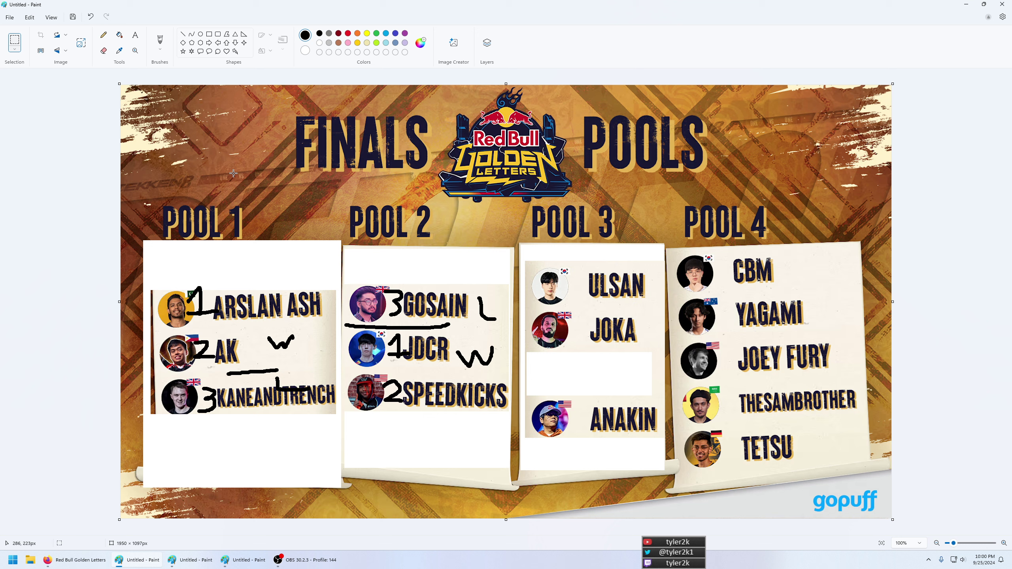
- Hand-write the Pool 3 placings beside the names: 1 for Ulsan, 2 for Joka and 3 for Anakin
click(104, 35)
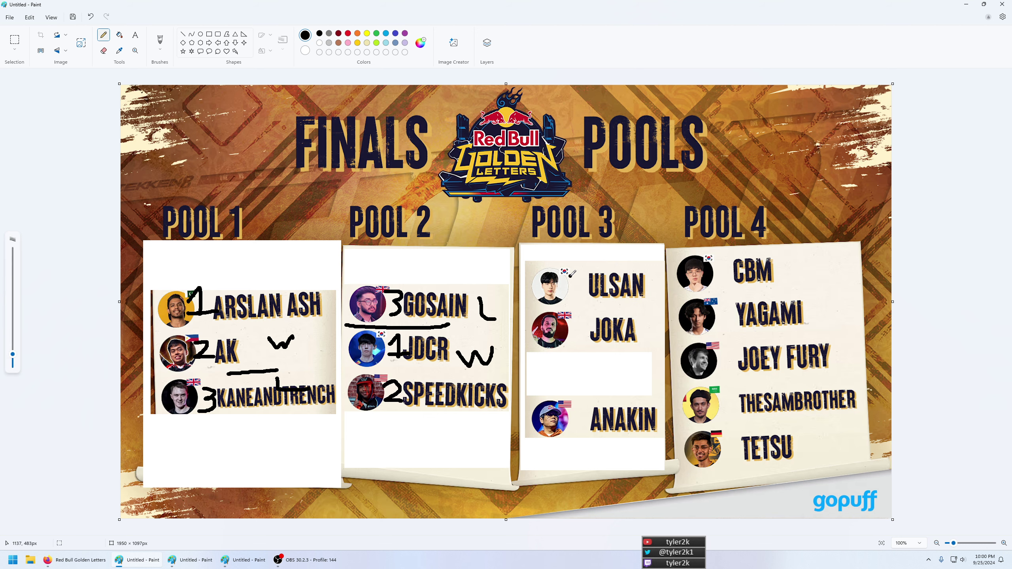
drag(566, 276, 586, 291)
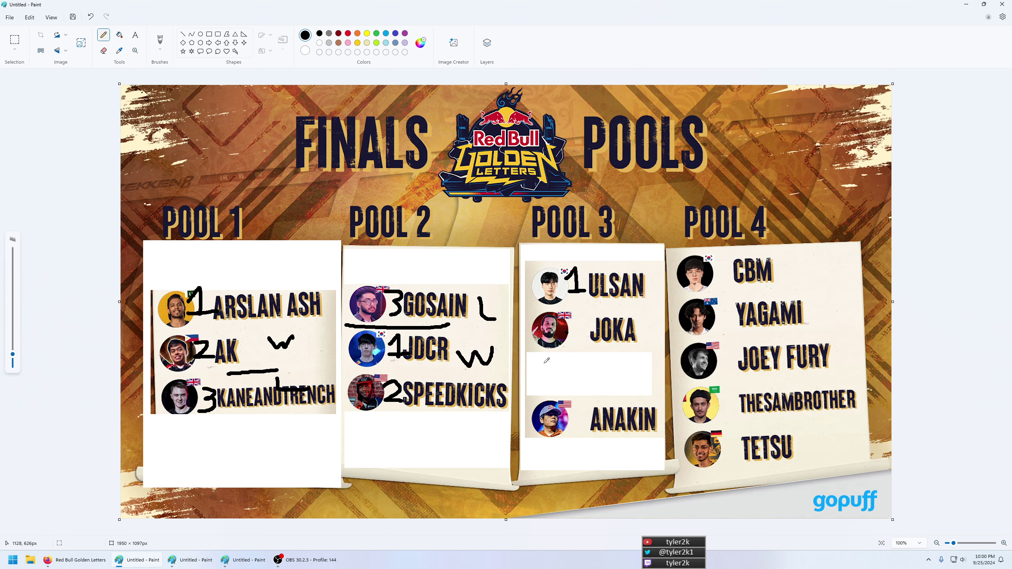
click(190, 559)
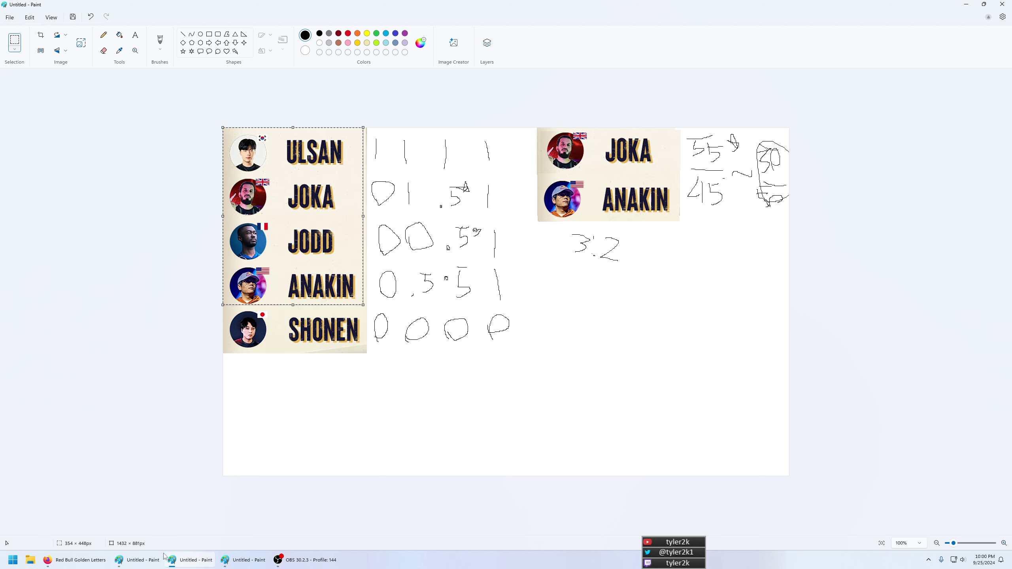
click(141, 560)
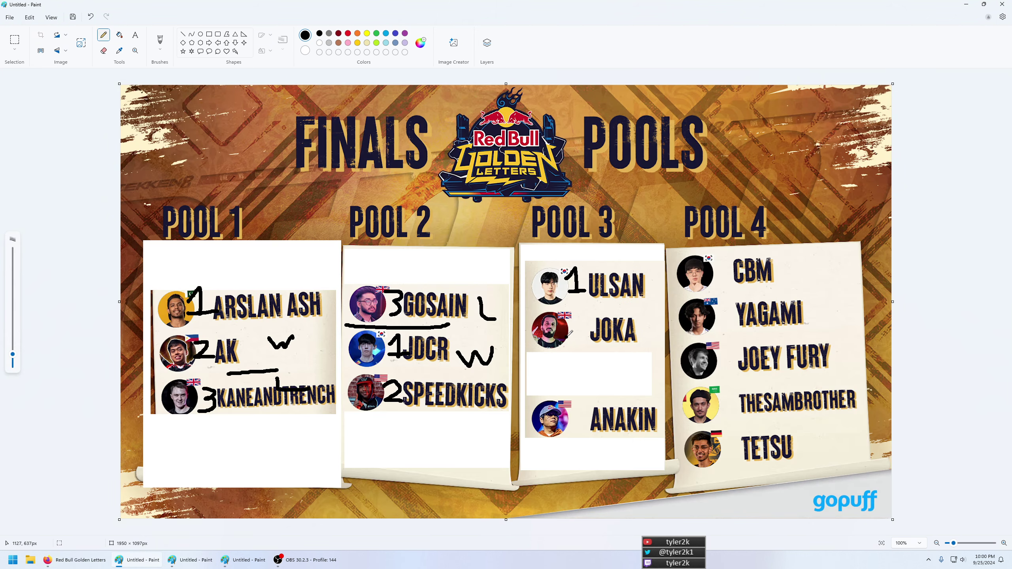
drag(574, 321, 594, 342)
mouse_move(572, 413)
mouse_down()
mouse_move(587, 416)
mouse_move(582, 438)
mouse_up()
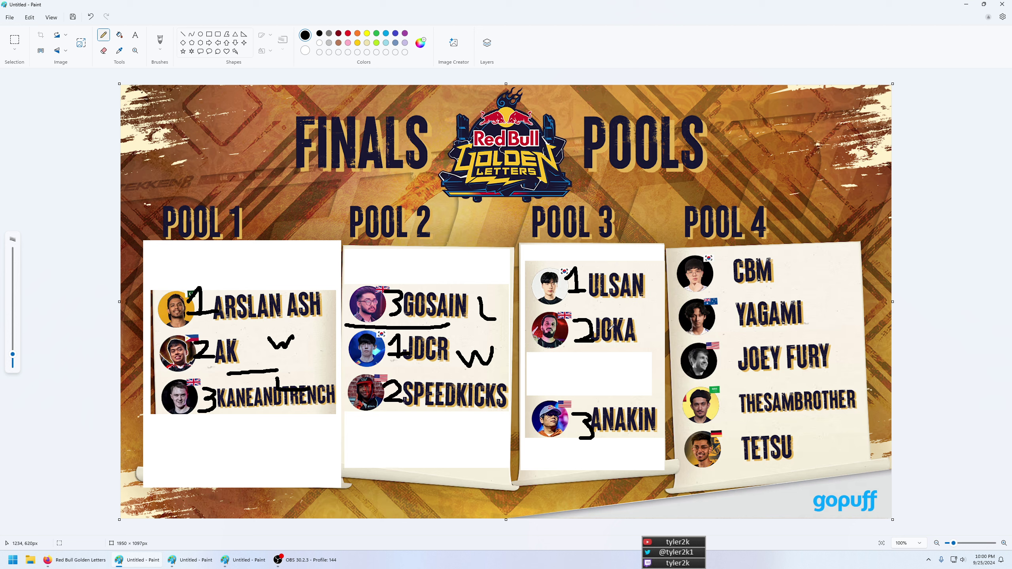
- Draw a dividing line between Joka and Anakin in Pool 3, with a W above it and an L below it
drag(545, 374, 653, 375)
mouse_move(642, 306)
mouse_down()
mouse_move(660, 331)
mouse_move(665, 302)
mouse_up()
mouse_move(636, 376)
mouse_down()
mouse_move(638, 396)
mouse_move(658, 387)
mouse_up()
click(14, 40)
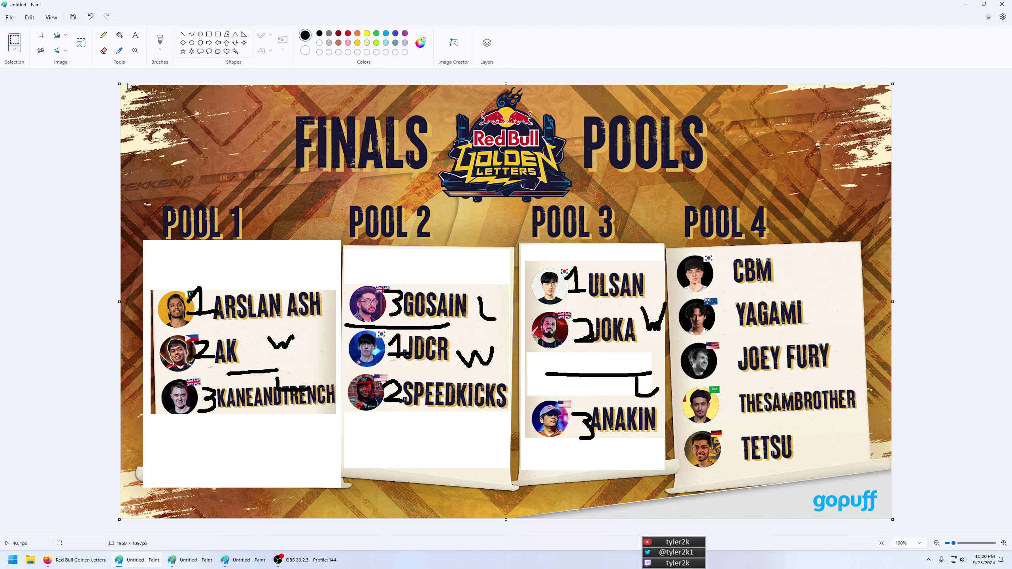
drag(677, 251, 864, 471)
key(Delete)
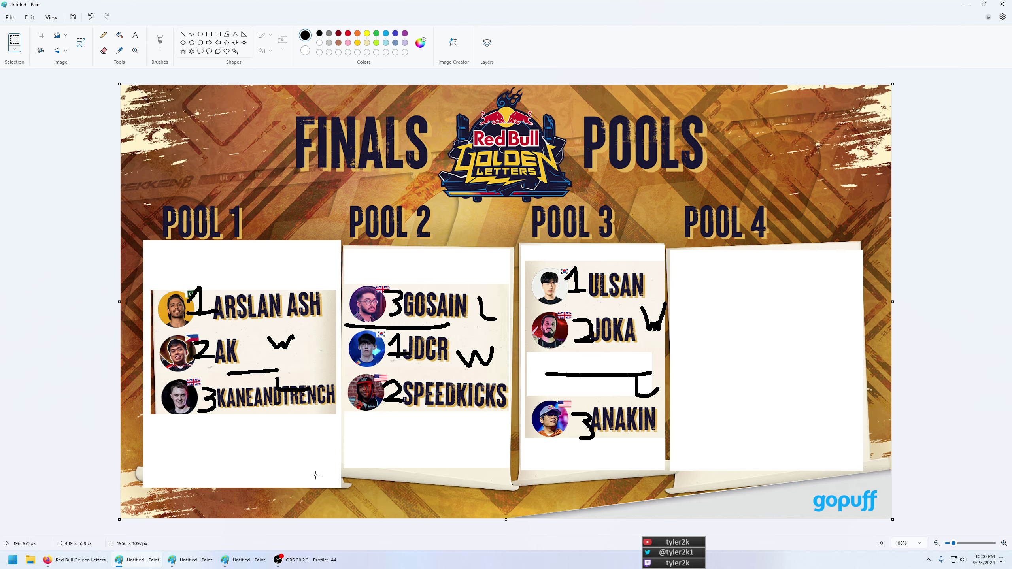
- Clear the tally canvas of the Pool 3 players, scores and matchup notes, leaving it blank
key(ctrl+v)
key(ctrl+z)
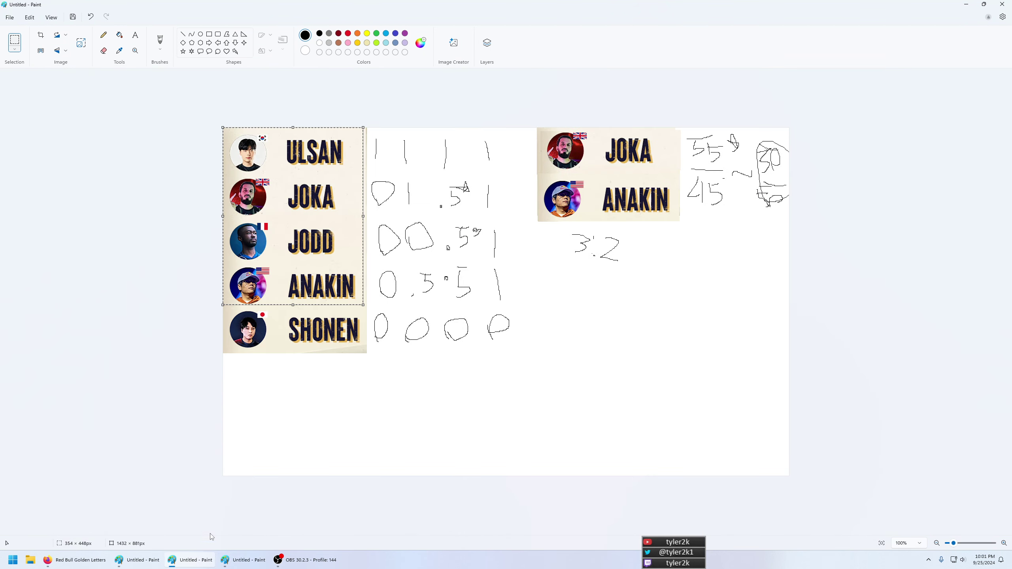
click(252, 466)
key(ctrl+v)
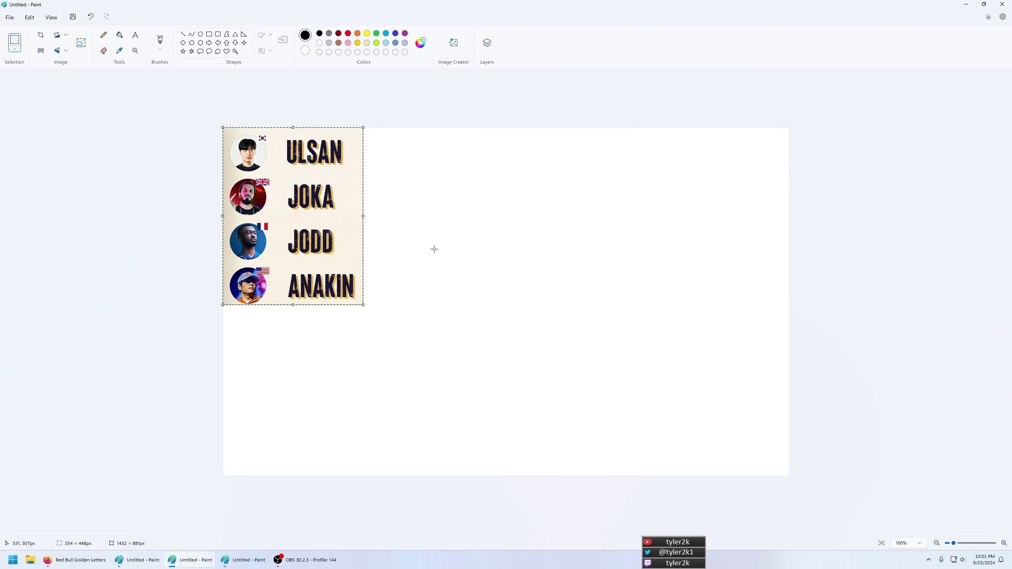
click(434, 244)
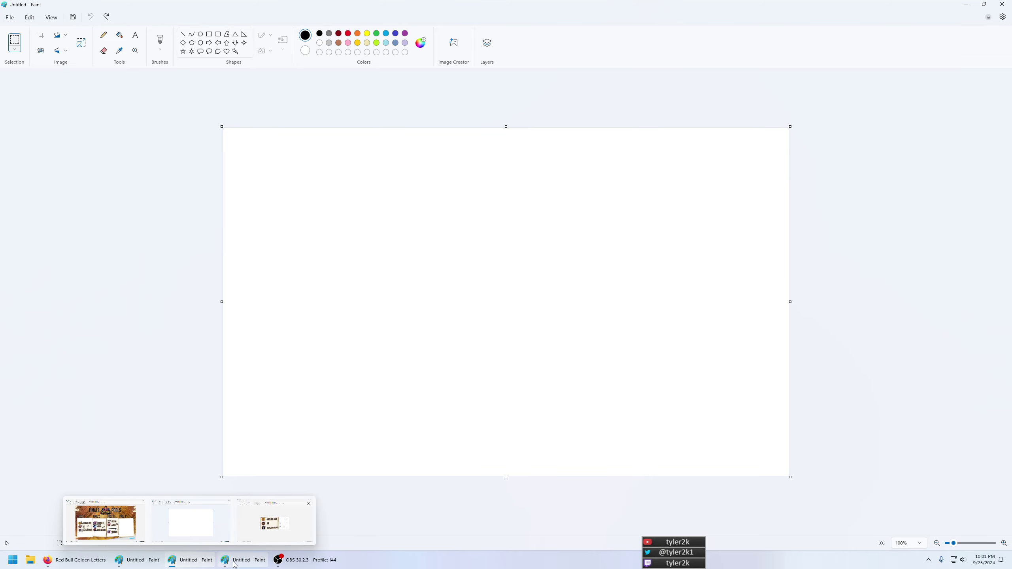
- Restore the deleted Pool 4 list in the finals pools graphic and paste a copy of it onto the blank canvas
click(201, 554)
key(ctrl+z)
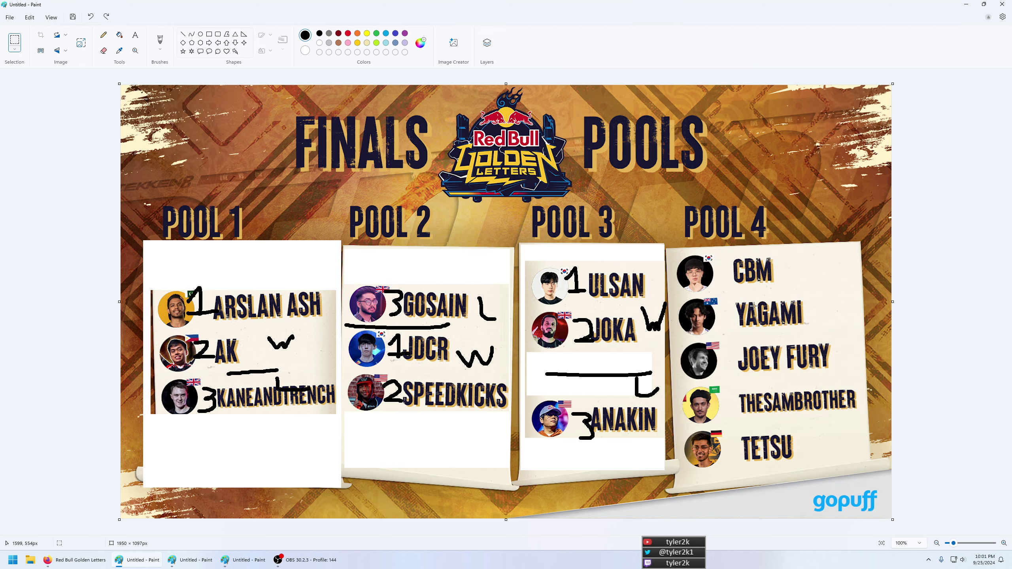
drag(668, 250, 861, 469)
click(170, 562)
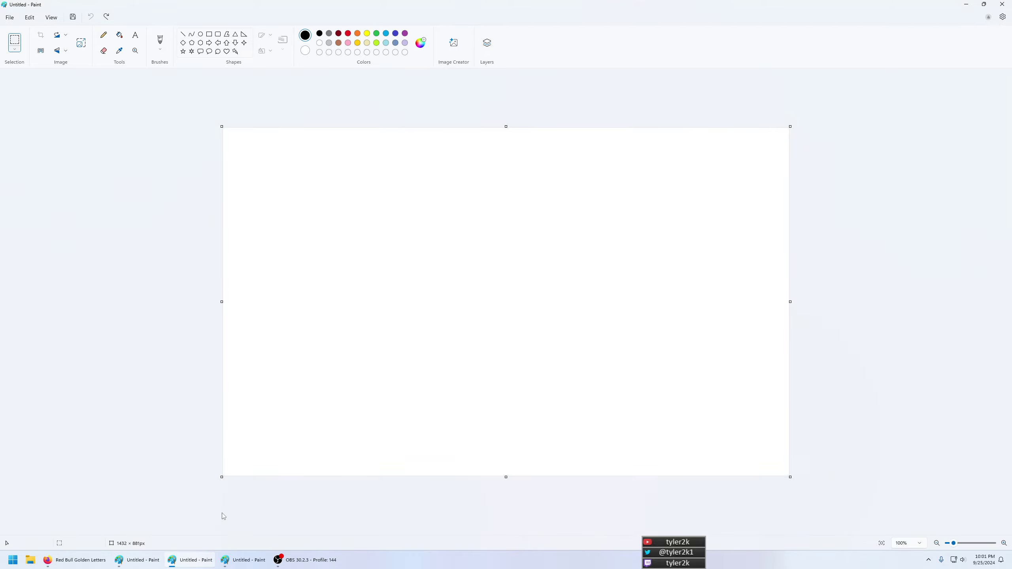
key(ctrl+v)
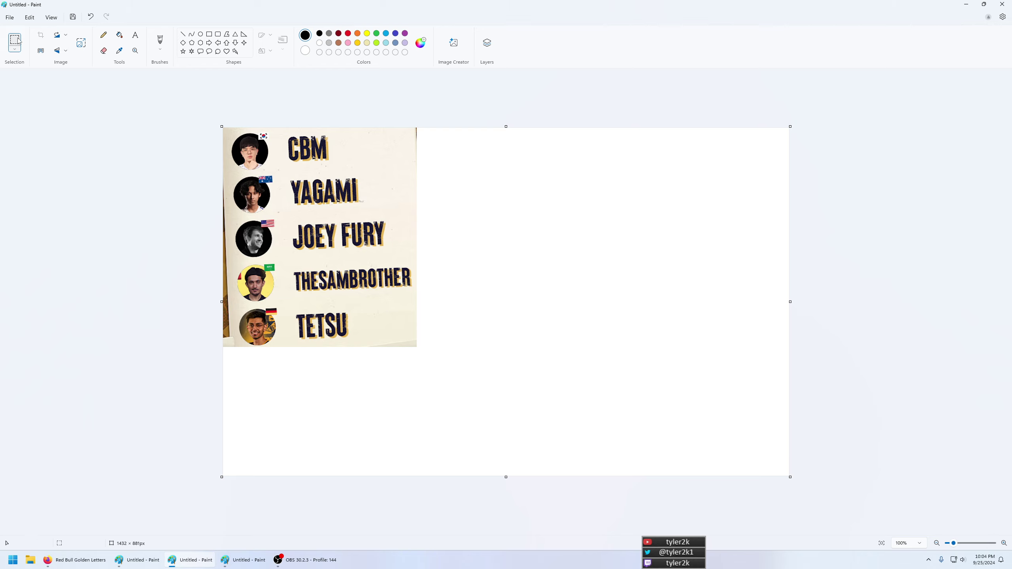
- Duplicate the CBM and Yagami entries as a matchup in the empty area beside the Pool 4 list
drag(397, 208, 199, 99)
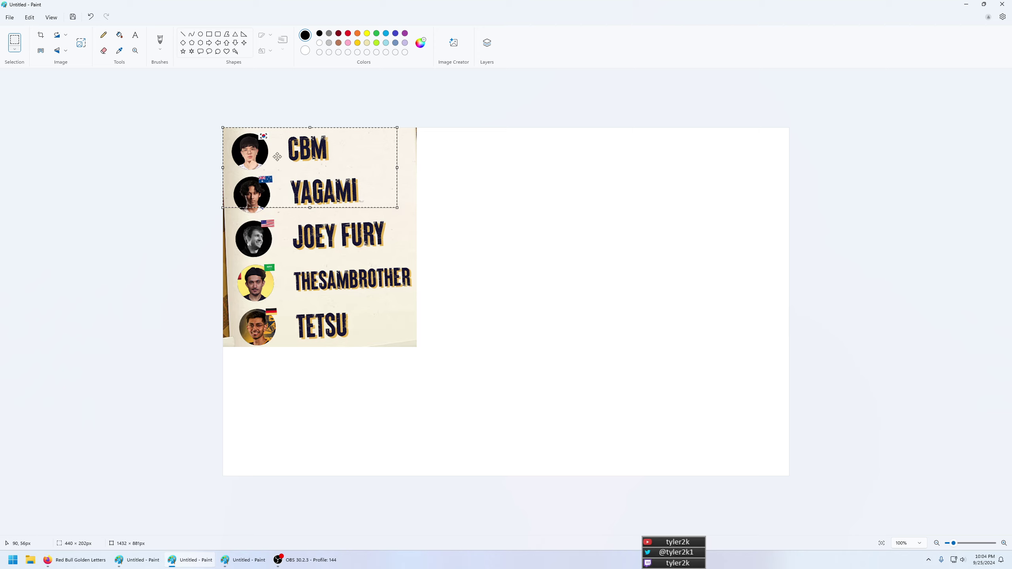
click(406, 213)
drag(407, 213, 169, 98)
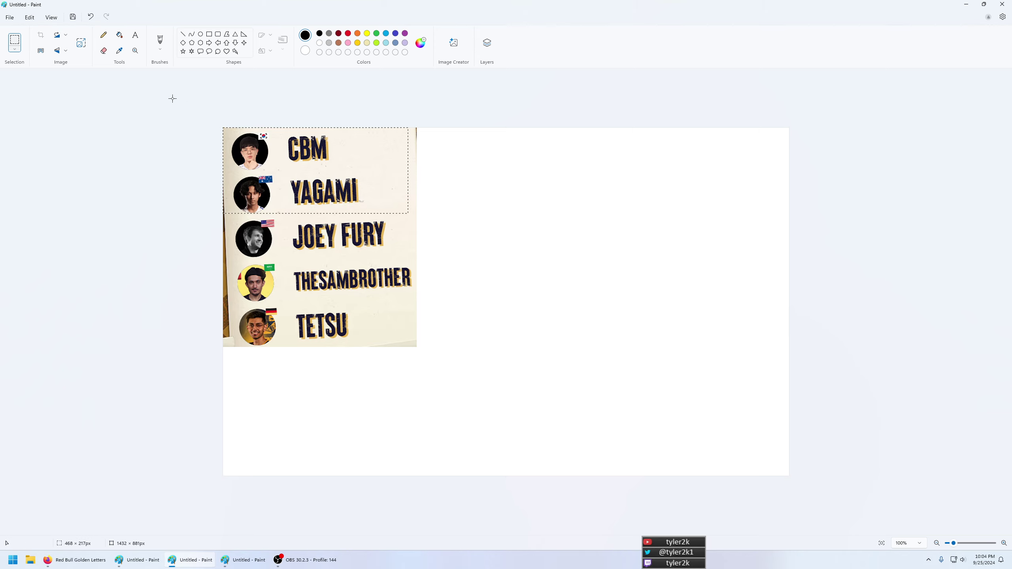
drag(293, 159, 591, 158)
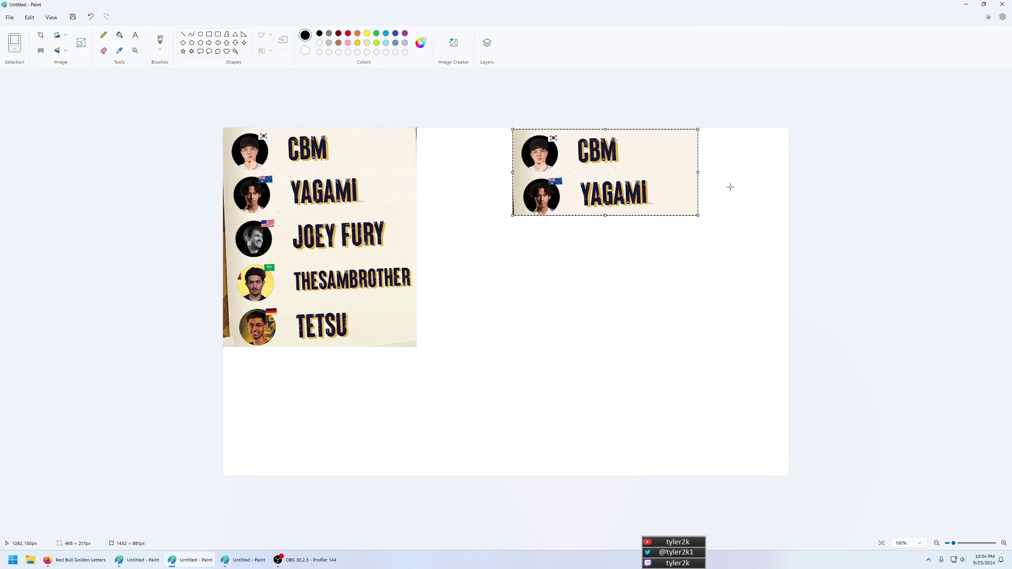
click(730, 186)
- Hand-write the odds 45 over 55 beside the CBM–Yagami matchup and add a circled dash after the fraction
click(104, 36)
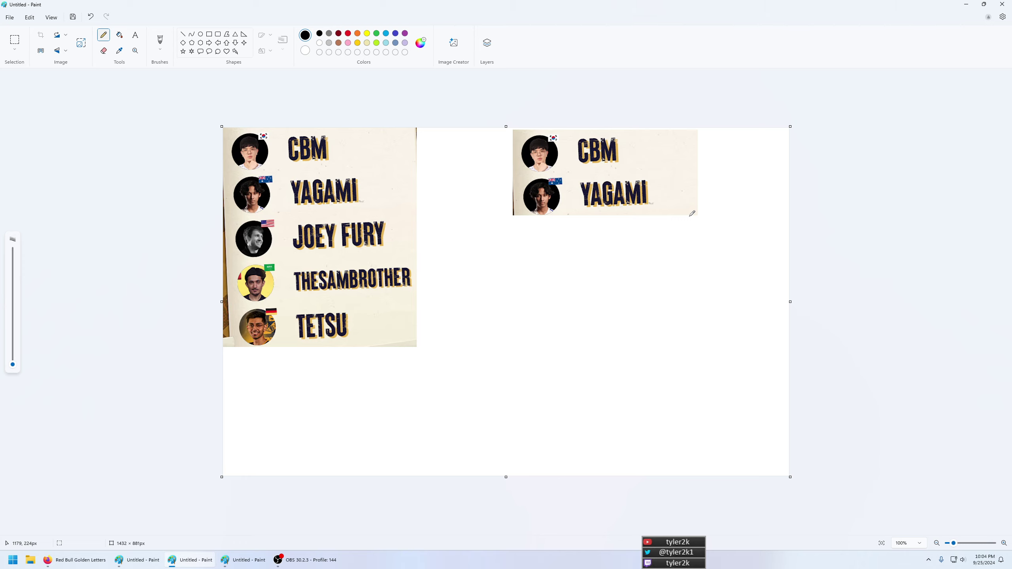
mouse_move(709, 182)
mouse_down()
mouse_move(720, 180)
mouse_move(715, 207)
mouse_move(740, 184)
mouse_move(730, 207)
mouse_move(755, 170)
mouse_up()
drag(719, 140, 730, 153)
mouse_move(728, 144)
mouse_down()
mouse_move(728, 164)
mouse_move(745, 144)
mouse_move(731, 164)
mouse_up()
mouse_move(758, 183)
mouse_down()
mouse_move(762, 162)
mouse_move(758, 175)
mouse_move(775, 176)
mouse_up()
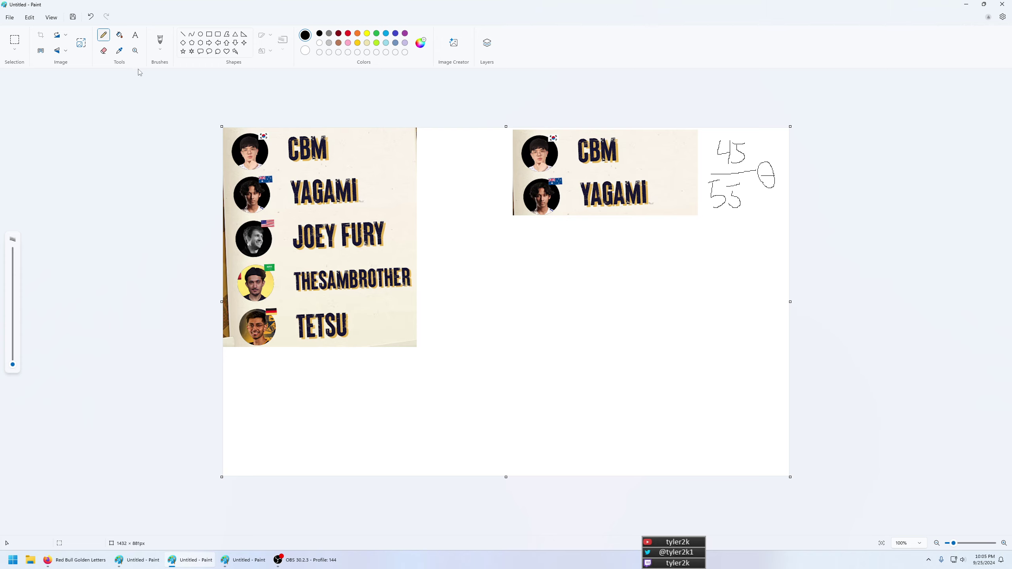
- Delete the CBM–Yagami matchup together with its handwritten odds from the canvas
click(15, 40)
drag(503, 234, 852, 48)
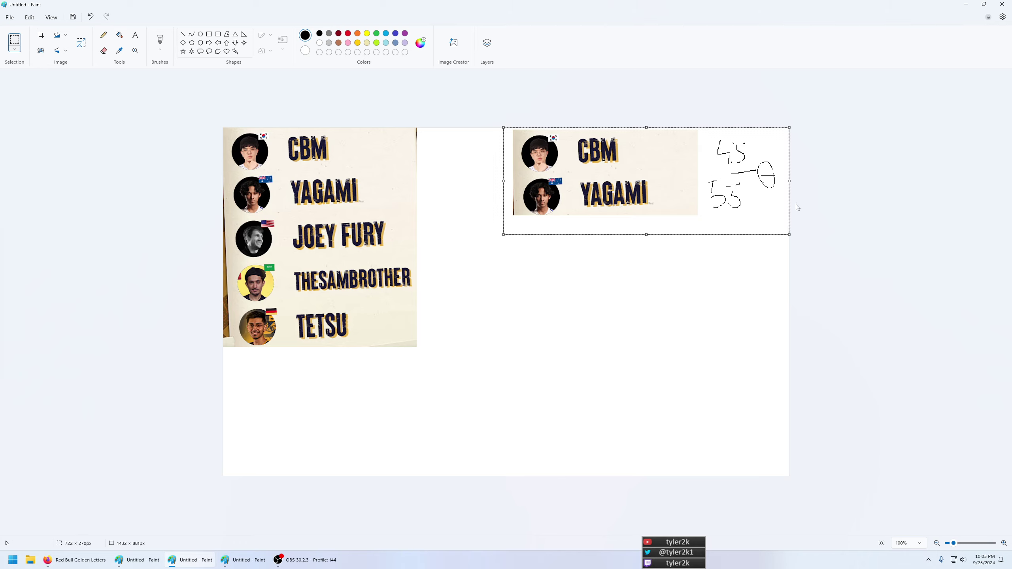
key(Delete)
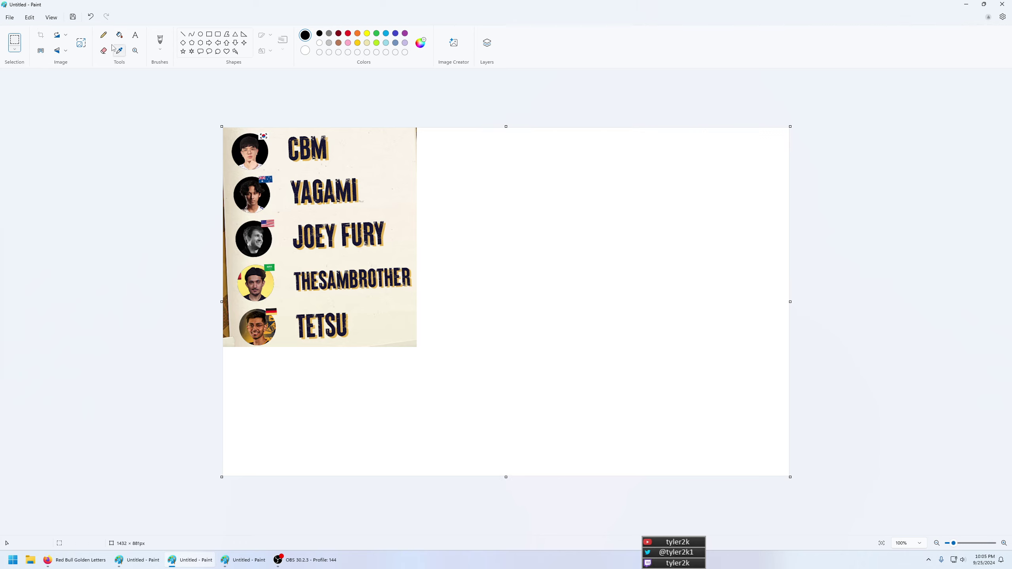
- Hand-write the CBM–Yagami scores beside the Pool 4 list: .5 for CBM and a starred .5 for Yagami
click(103, 35)
mouse_move(426, 153)
mouse_down()
mouse_move(442, 140)
mouse_move(427, 158)
mouse_move(432, 196)
mouse_up()
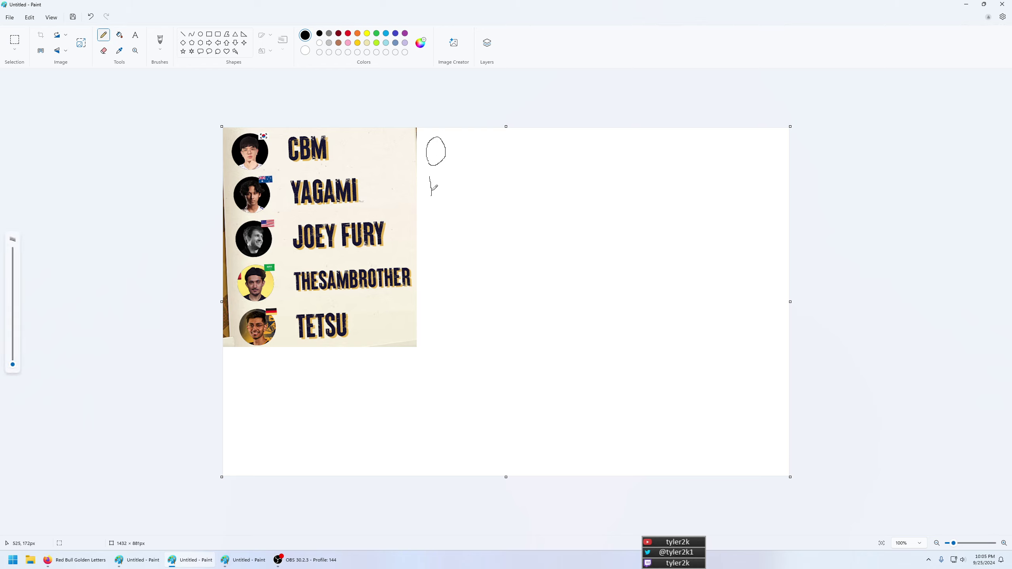
key(ctrl+z)
key(ctrl+z)
key(ctrl+z)
key(ctrl+z)
key(ctrl+z)
key(ctrl+z)
mouse_move(429, 140)
mouse_down()
mouse_move(441, 138)
mouse_move(439, 198)
mouse_move(451, 173)
mouse_move(449, 183)
mouse_move(458, 179)
mouse_up()
- Duplicate the Yagami and Joey Fury entries as a matchup in the empty area and widen the canvas to about 1725 px
click(23, 47)
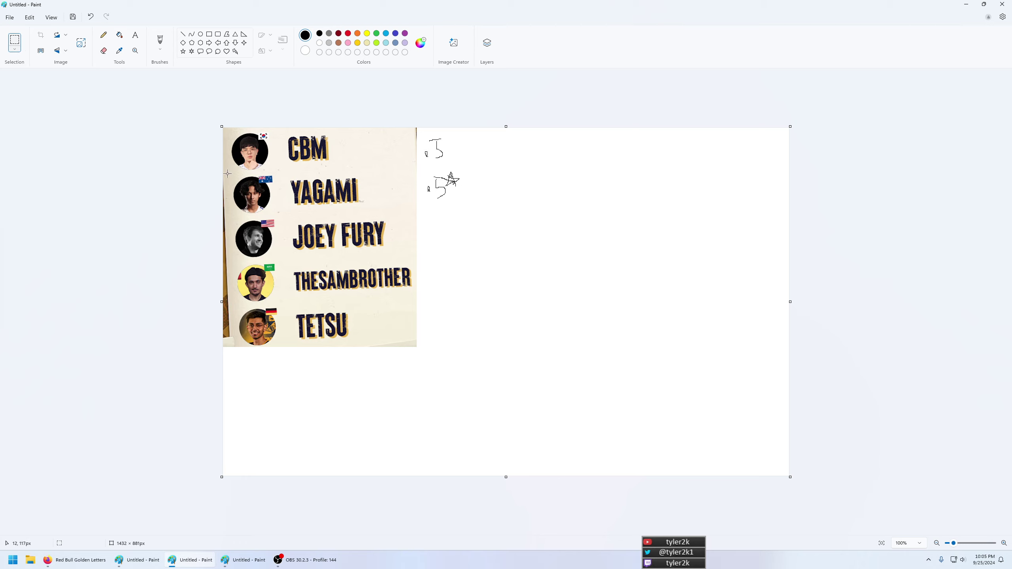
drag(223, 172, 421, 268)
key(ctrl+c)
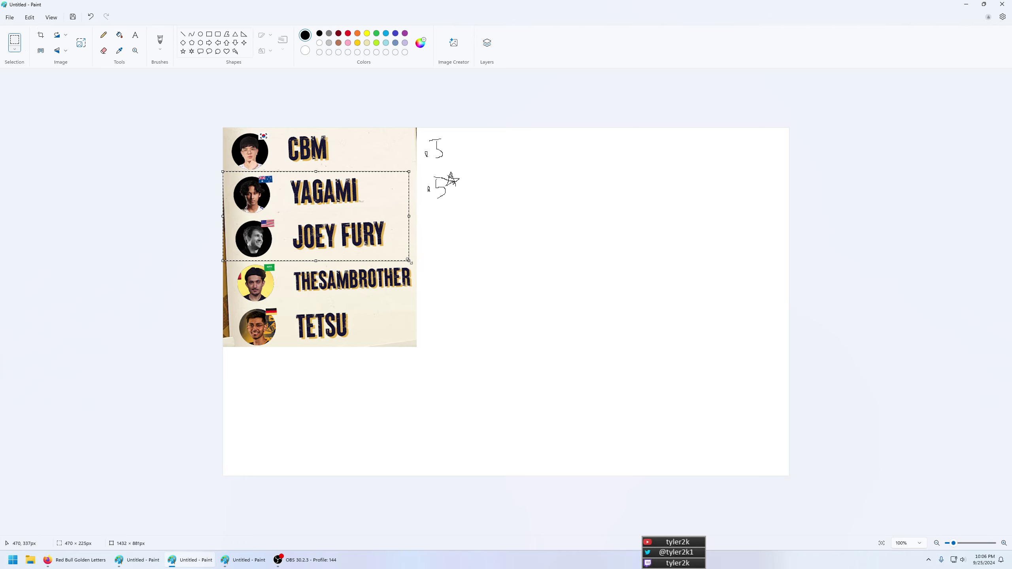
key(ctrl+v)
mouse_move(330, 182)
mouse_down()
mouse_move(540, 219)
mouse_move(680, 188)
mouse_up()
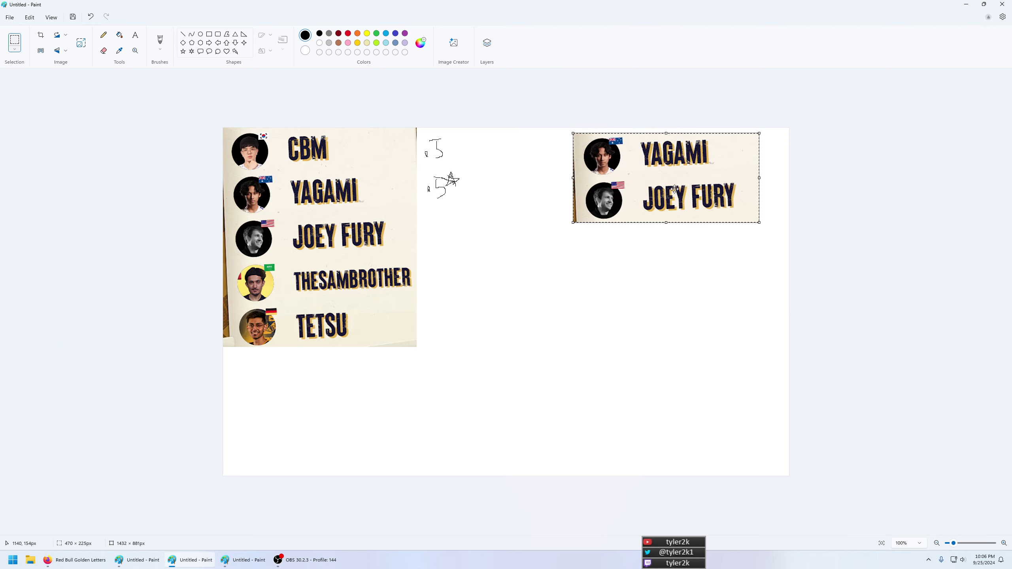
click(819, 321)
drag(798, 304, 906, 304)
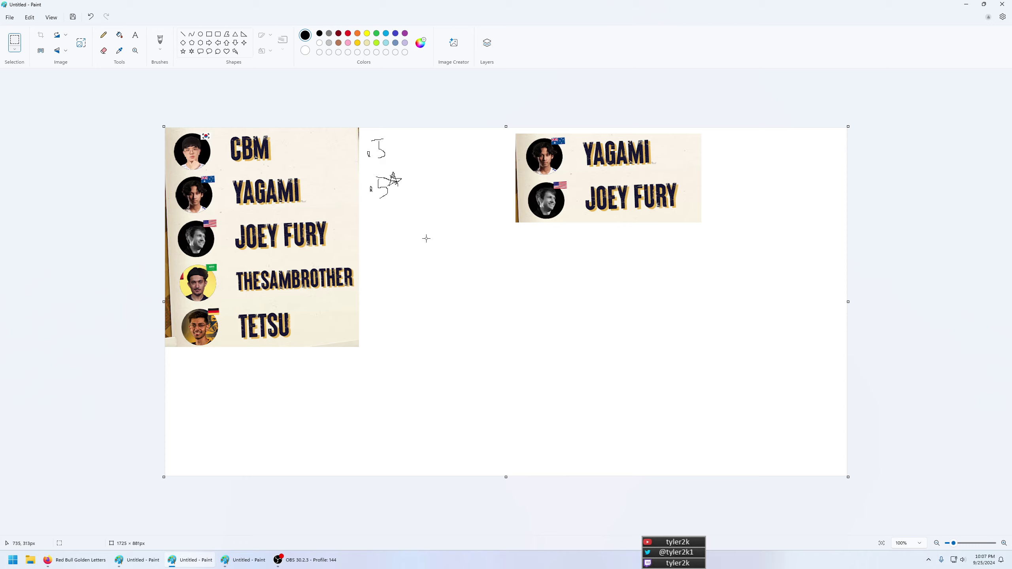
- Hand-write odds from 60 over 40 to 66 over 33 beside the matchup, then tally 1 for Yagami and 0 for Joey Fury
click(104, 35)
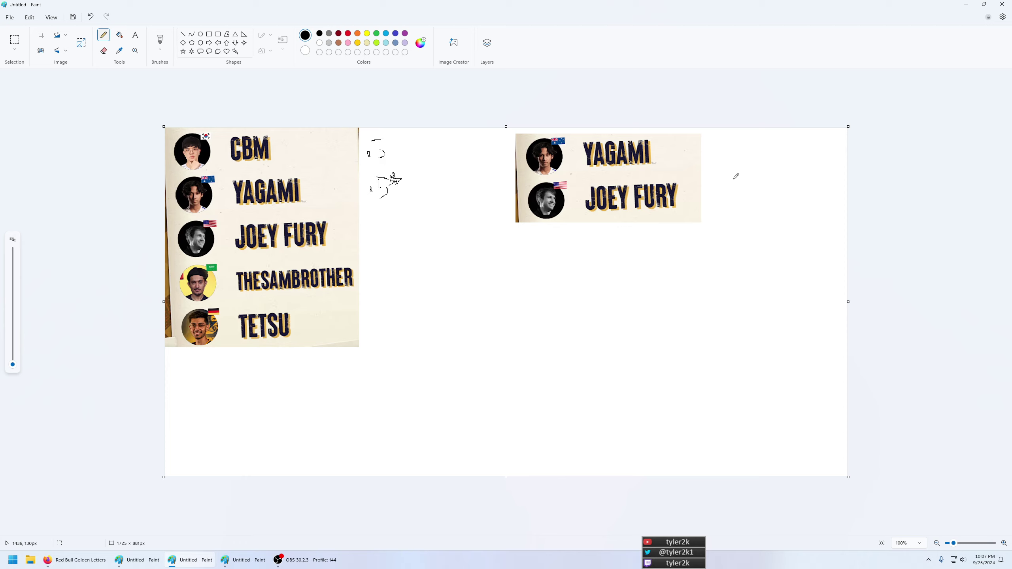
mouse_move(728, 142)
mouse_down()
mouse_move(751, 153)
mouse_move(742, 144)
mouse_move(746, 164)
mouse_up()
drag(734, 174, 741, 184)
drag(738, 175, 738, 194)
mouse_move(749, 179)
mouse_down()
mouse_move(746, 188)
mouse_move(797, 154)
mouse_up()
drag(810, 145, 808, 168)
mouse_move(796, 177)
mouse_down()
mouse_move(796, 197)
mouse_move(811, 190)
mouse_up()
drag(811, 191, 807, 201)
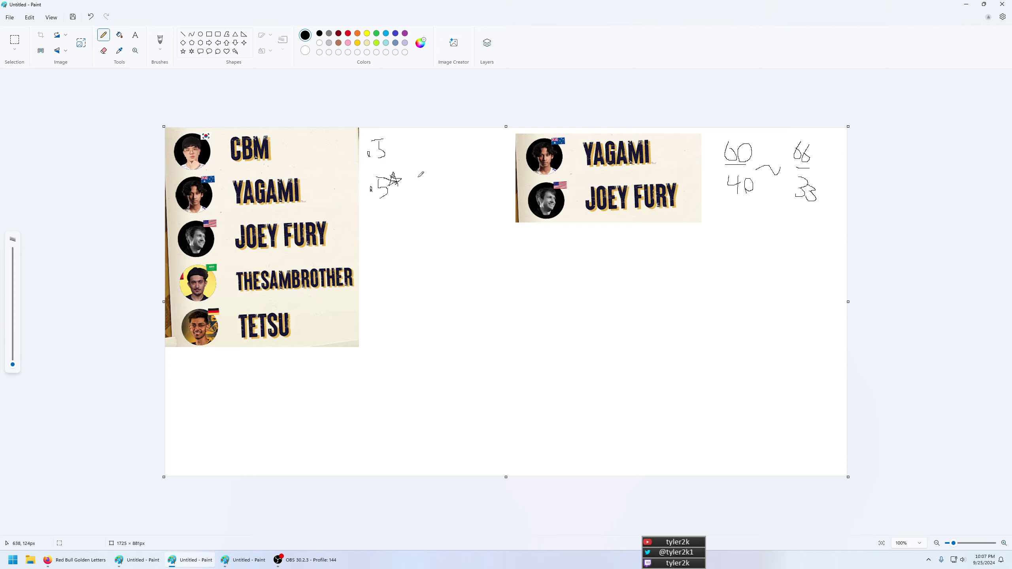
drag(419, 177, 426, 238)
- Delete the Yagami–Joey Fury matchup together with its handwritten odds
click(14, 40)
drag(495, 251, 847, 127)
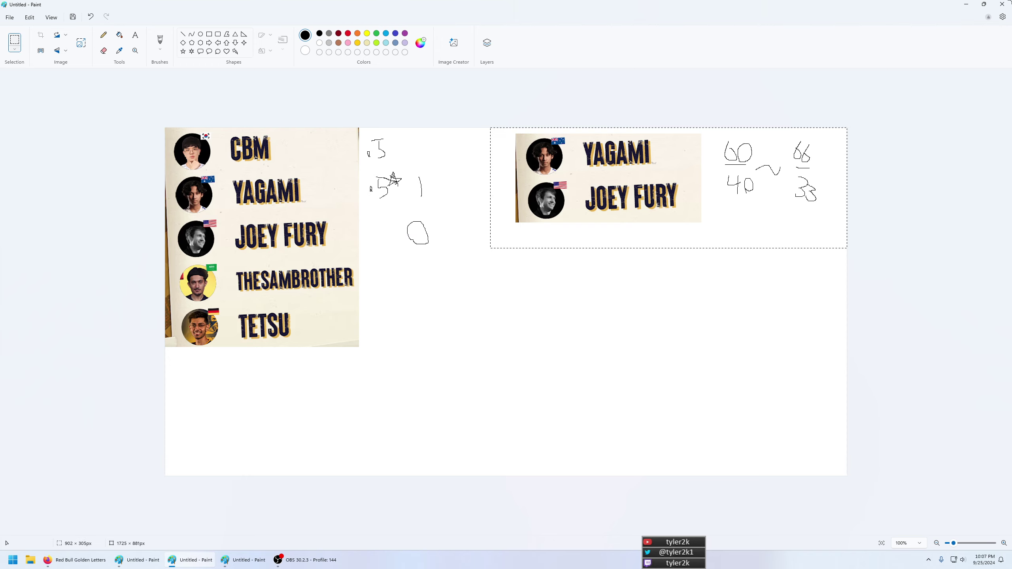
key(Delete)
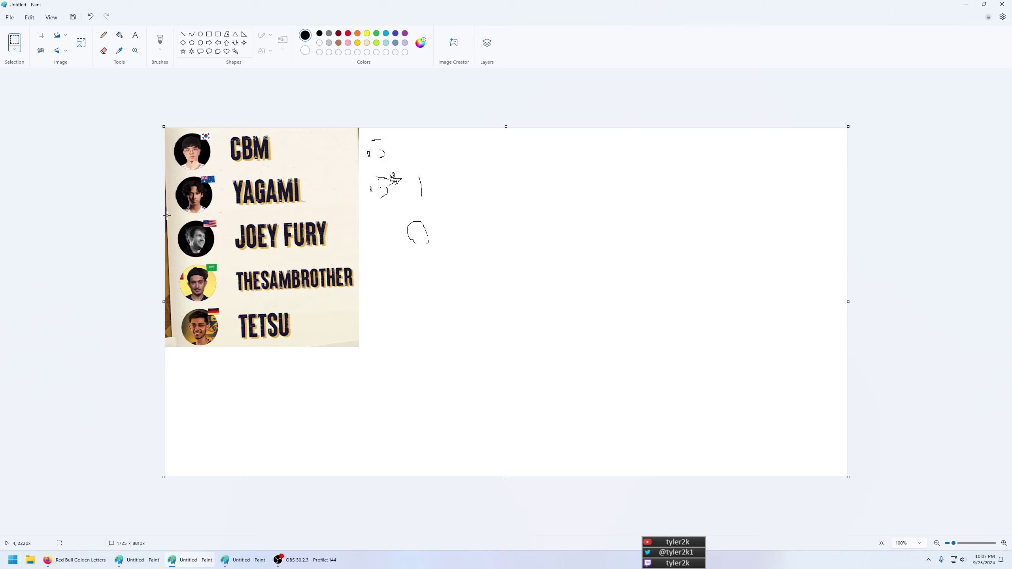
- Duplicate the Joey Fury and TheSamBrother entries as a matchup in the empty area beside the tally
drag(164, 214, 357, 306)
key(ctrl+c)
key(ctrl+v)
drag(264, 164, 657, 167)
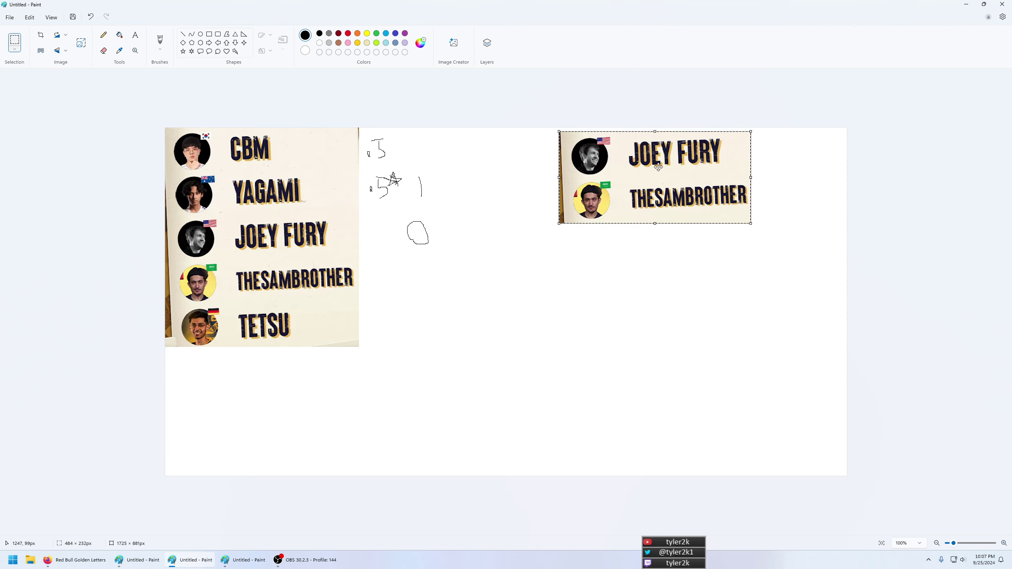
click(778, 196)
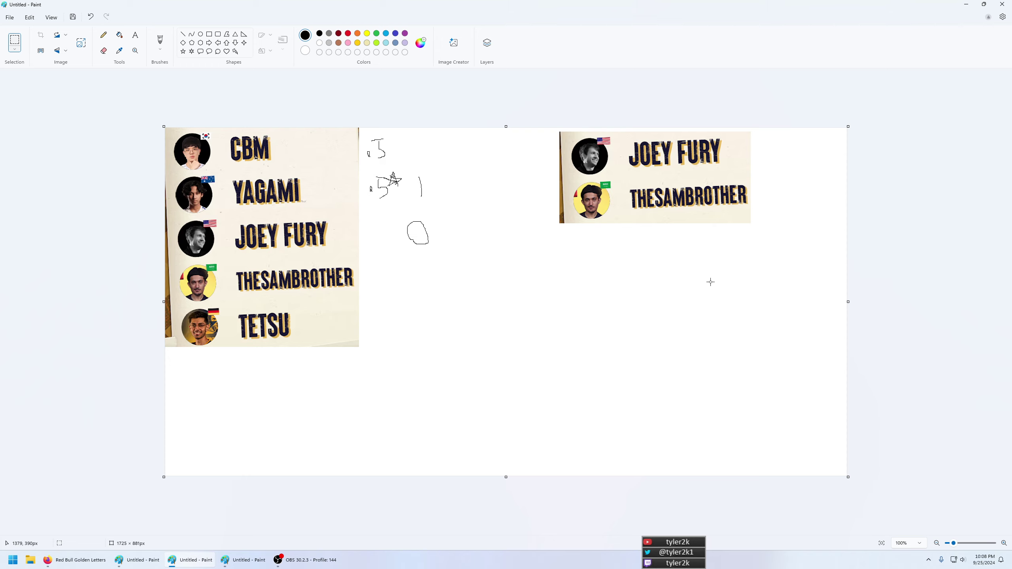
- Hand-write the odds 55 over 45 beside the Joey Fury–TheSamBrother matchup, followed by a tilde and a starred mark
click(102, 36)
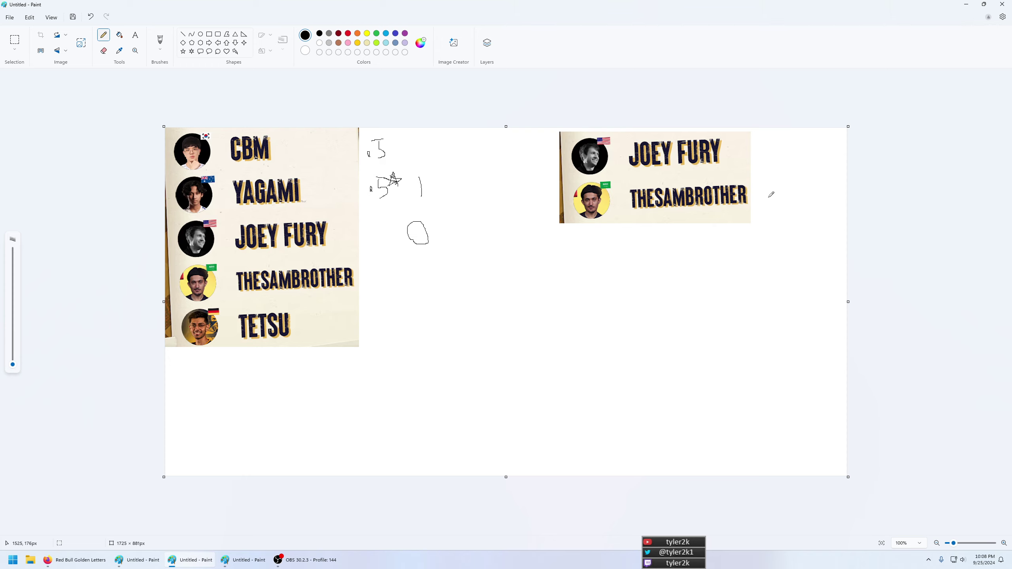
mouse_move(763, 143)
mouse_down()
mouse_move(748, 167)
mouse_move(787, 146)
mouse_move(765, 209)
mouse_move(783, 187)
mouse_up()
mouse_move(770, 190)
mouse_down()
mouse_move(783, 203)
mouse_move(773, 208)
mouse_up()
mouse_move(791, 190)
mouse_down()
mouse_move(838, 183)
mouse_move(848, 174)
mouse_move(832, 153)
mouse_up()
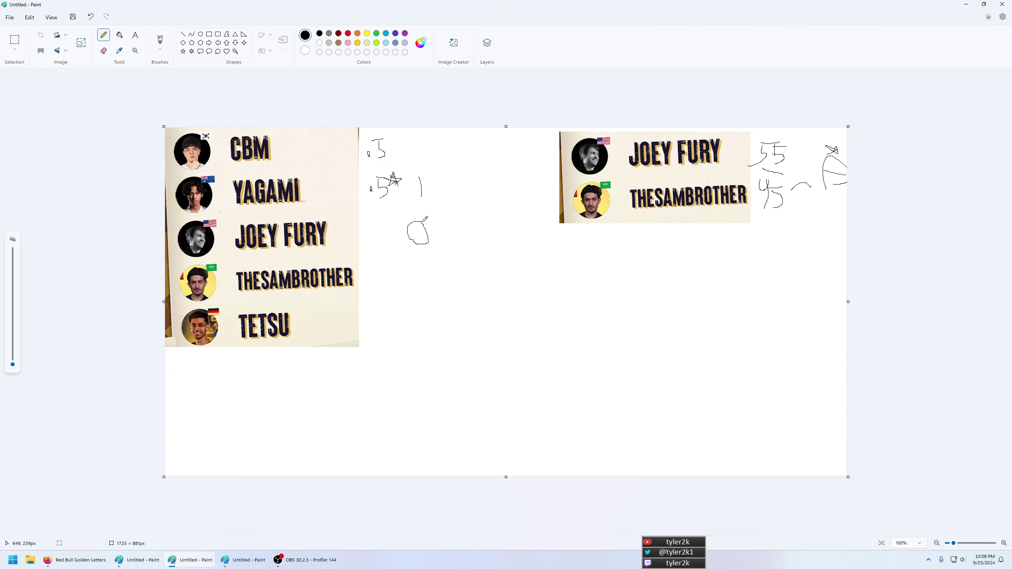
click(445, 243)
mouse_move(451, 228)
mouse_down()
mouse_move(464, 262)
mouse_move(457, 271)
mouse_move(472, 222)
mouse_up()
click(445, 276)
- Replace the Joey Fury–TheSamBrother matchup and its odds with a copy of the TheSamBrother and Tetsu entries
click(15, 40)
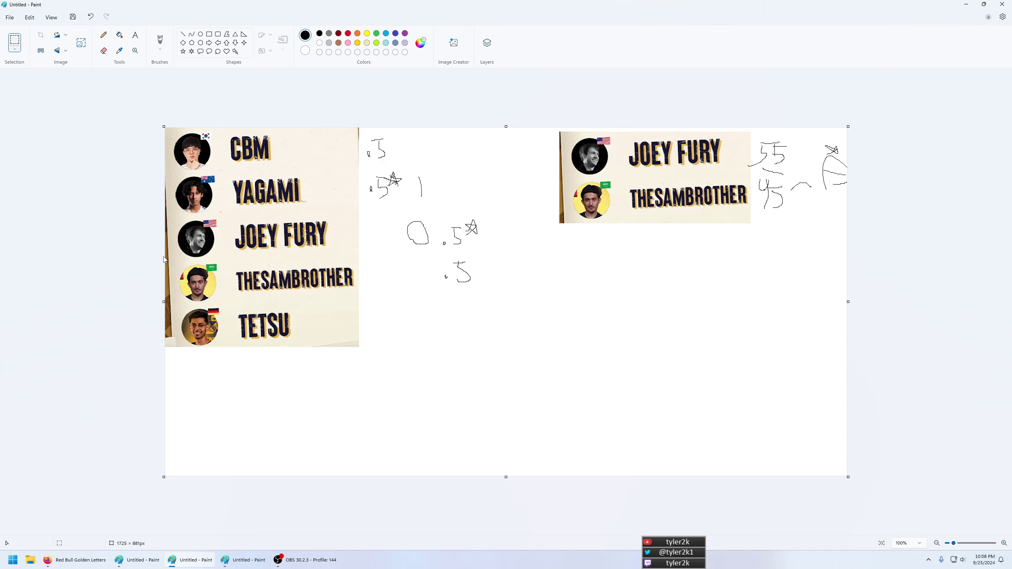
drag(165, 258, 356, 347)
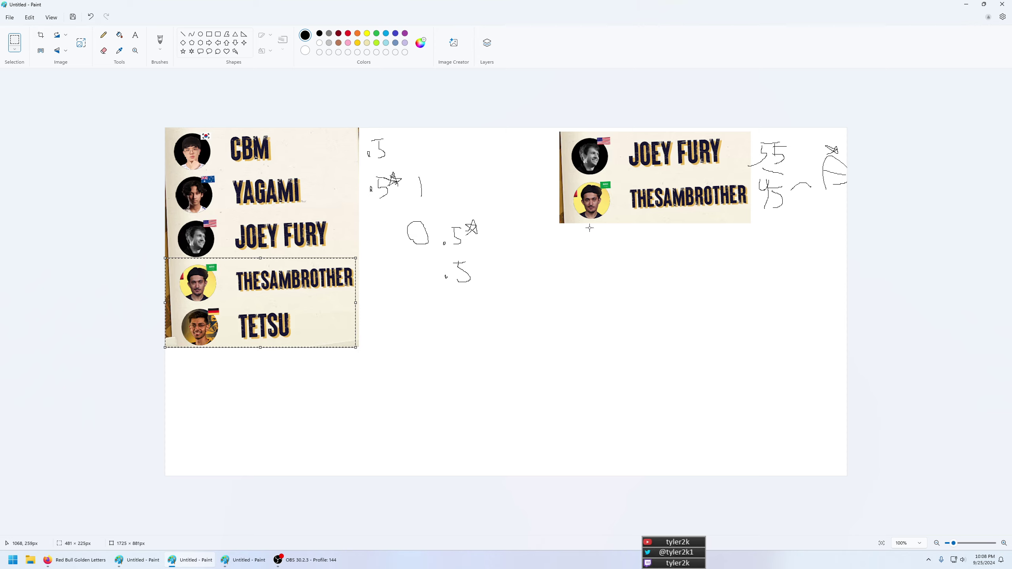
drag(536, 247, 868, 73)
key(Delete)
key(ctrl+v)
drag(309, 129, 668, 176)
drag(635, 211, 650, 166)
click(757, 191)
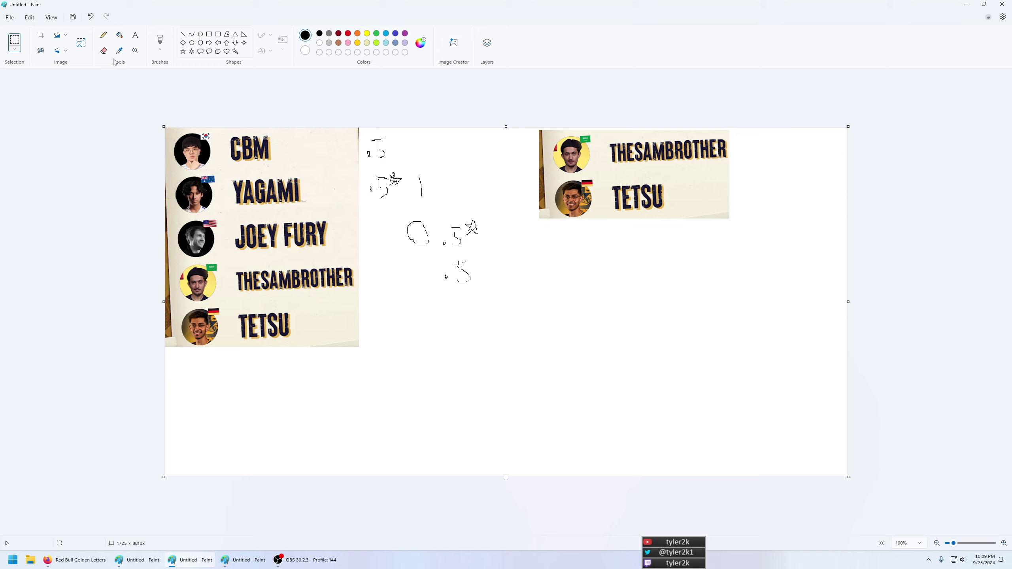
- Hand-write the odds 40 over 60 with a tilde and ±5 beside the TheSamBrother–Tetsu matchup
click(104, 36)
mouse_move(746, 139)
mouse_down()
mouse_move(755, 164)
mouse_move(762, 146)
mouse_move(766, 170)
mouse_up()
drag(754, 179, 751, 186)
mouse_move(761, 185)
mouse_down()
mouse_move(770, 196)
mouse_move(791, 168)
mouse_move(811, 159)
mouse_move(813, 171)
mouse_move(830, 153)
mouse_up()
mouse_move(822, 161)
mouse_down()
mouse_move(833, 163)
mouse_move(826, 172)
mouse_up()
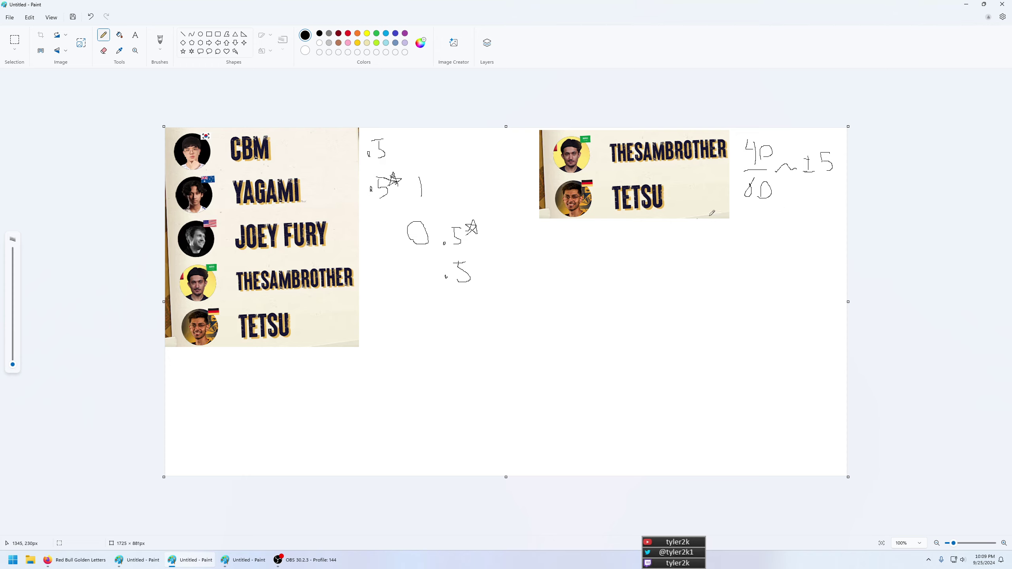
- Circle the 60, rewrite the ±5 as 45 over 55, and tally 0 for TheSamBrother and 1 for Tetsu
mouse_move(780, 209)
mouse_down()
mouse_move(789, 187)
mouse_move(769, 205)
mouse_move(746, 201)
mouse_up()
mouse_move(807, 151)
mouse_down()
mouse_move(809, 171)
mouse_move(809, 154)
mouse_move(809, 172)
mouse_move(834, 181)
mouse_move(813, 197)
mouse_move(819, 190)
mouse_up()
key(ctrl+z)
key(ctrl+z)
drag(807, 197, 826, 207)
key(ctrl+z)
drag(835, 193, 822, 211)
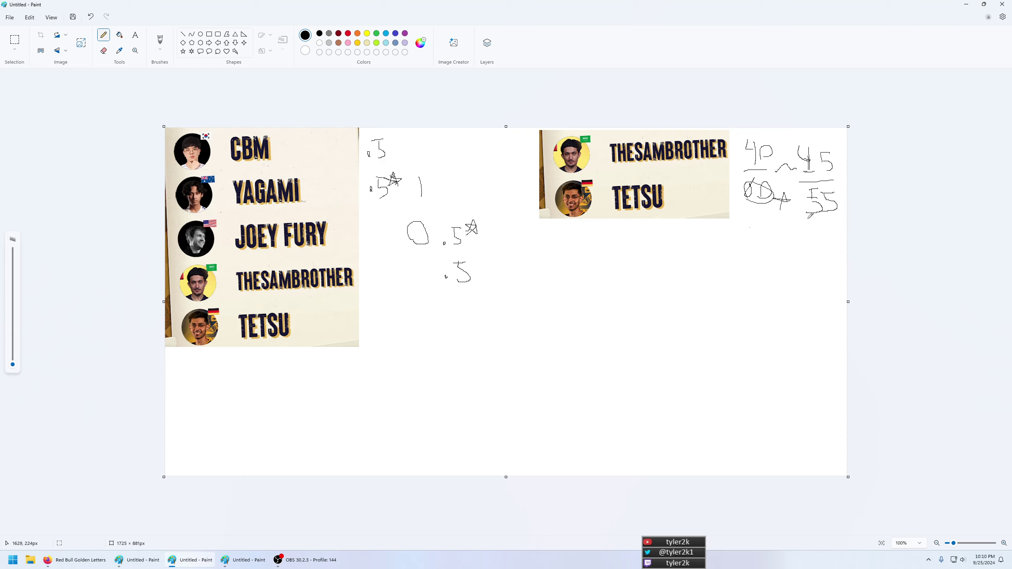
drag(495, 267, 494, 322)
- Cover TheSamBrother in the matchup with a copy of the Joey Fury entry and delete the old odds beside it
click(14, 40)
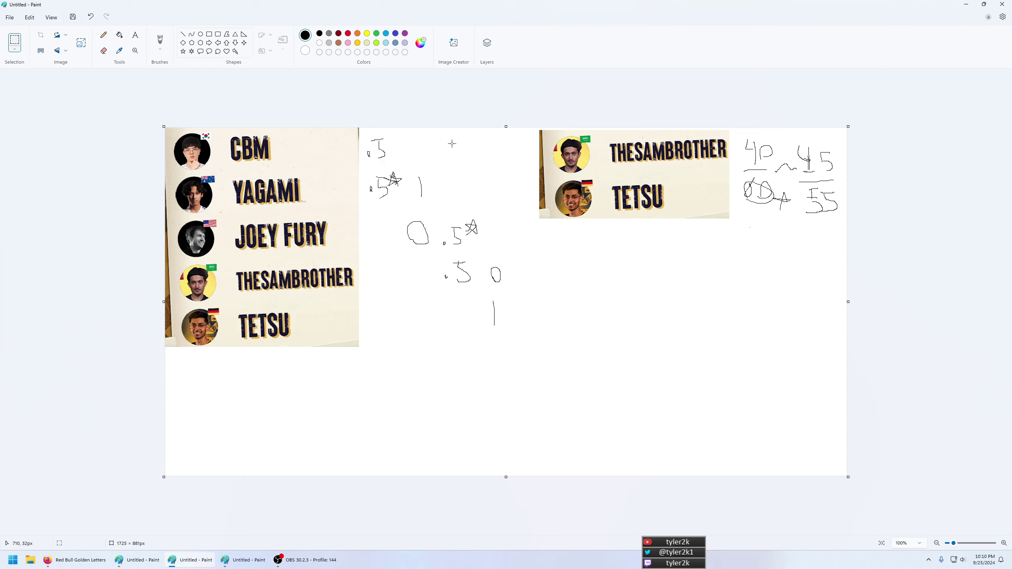
drag(356, 215, 140, 260)
key(ctrl+c)
key(ctrl+v)
drag(293, 171, 667, 172)
click(702, 229)
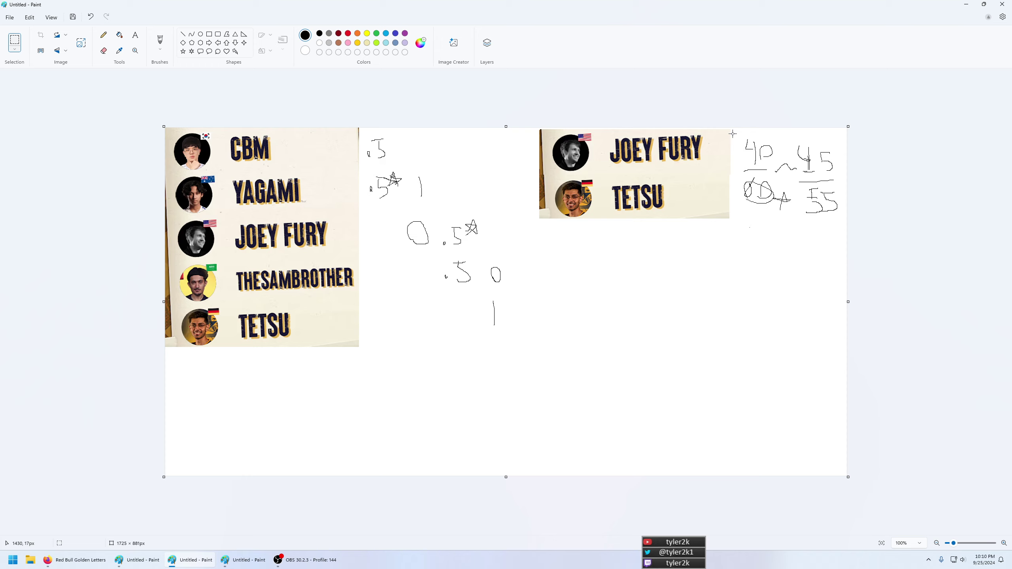
drag(732, 127, 855, 243)
key(Delete)
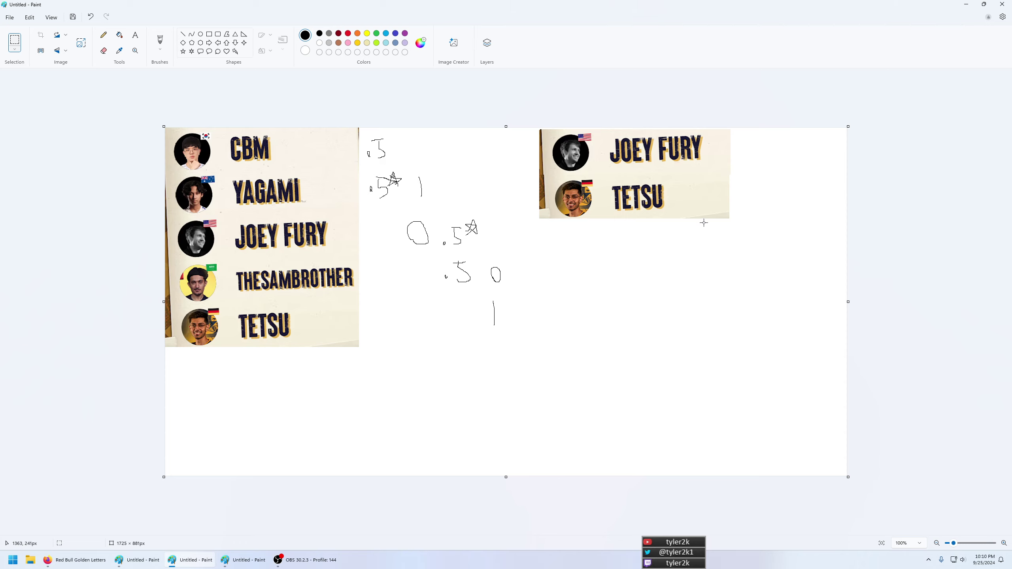
- Hand-write the odds 45 over 55 beside the Joey Fury–Tetsu matchup
click(105, 35)
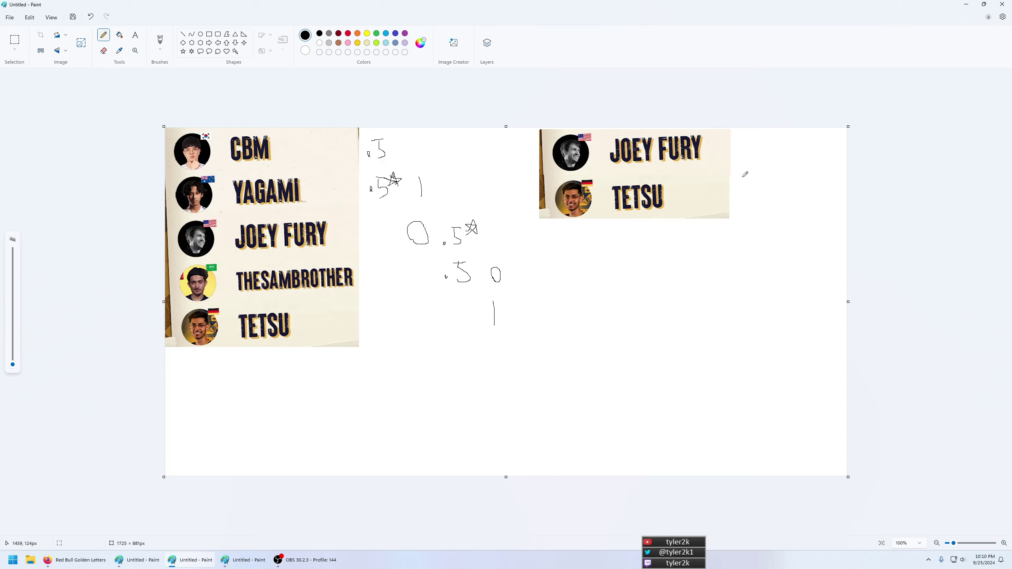
mouse_move(742, 177)
mouse_down()
mouse_move(780, 172)
mouse_move(750, 155)
mouse_move(760, 160)
mouse_move(760, 149)
mouse_move(764, 168)
mouse_up()
mouse_move(749, 186)
mouse_down()
mouse_move(750, 201)
mouse_move(762, 191)
mouse_move(765, 206)
mouse_move(747, 219)
mouse_up()
mouse_move(762, 196)
mouse_down()
mouse_move(777, 193)
mouse_move(782, 214)
mouse_up()
- Tally 1 for Tetsu and 0 for Joey Fury, and write a 3–0 note below the matchup
drag(461, 301, 455, 325)
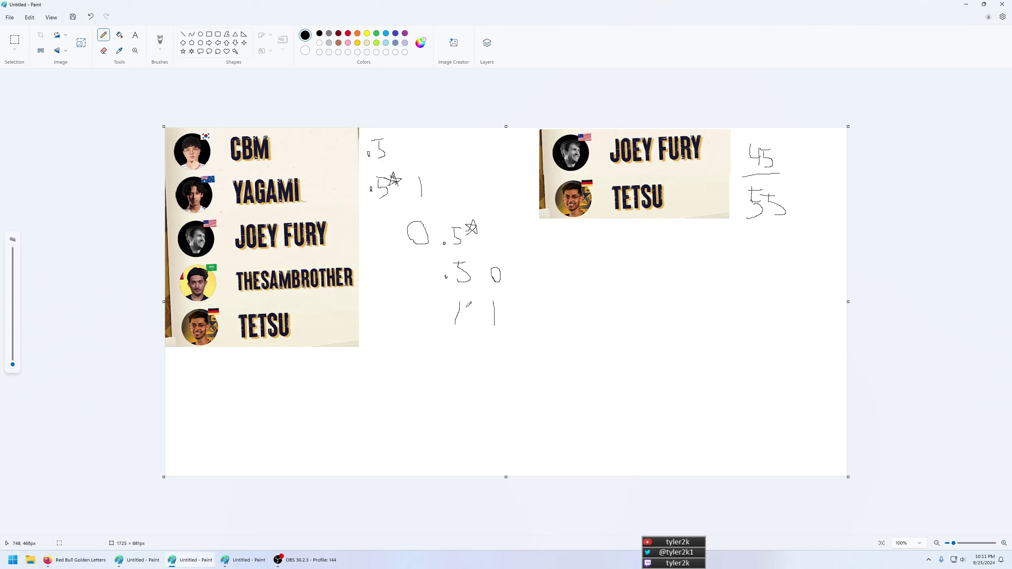
mouse_move(494, 241)
mouse_down()
mouse_move(490, 222)
mouse_move(504, 237)
mouse_up()
mouse_move(586, 240)
mouse_down()
mouse_move(598, 241)
mouse_move(583, 259)
mouse_move(645, 259)
mouse_up()
- Cover Joey Fury in the matchup with Tetsu using a copy of the Yagami entry from the list
click(16, 39)
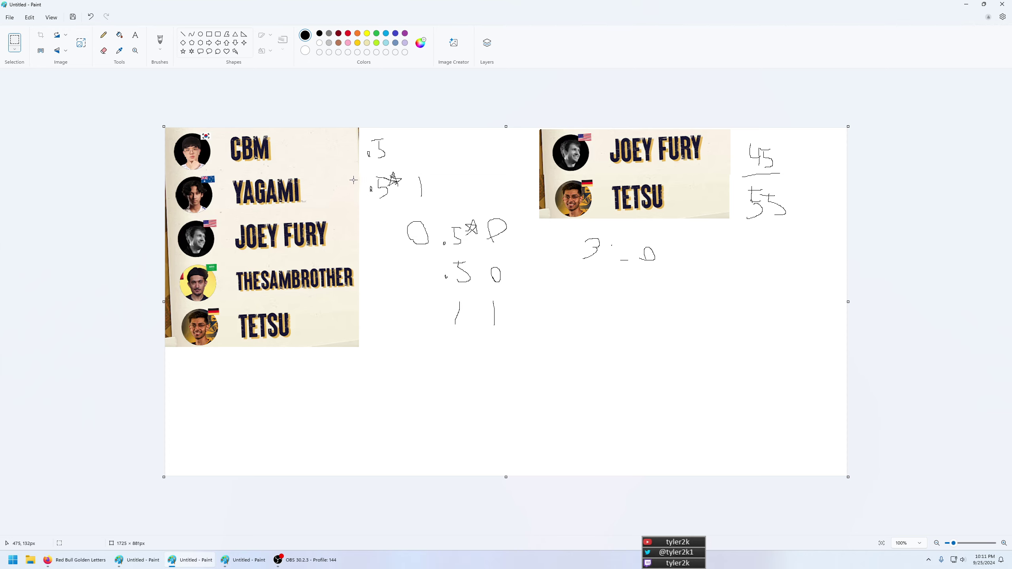
drag(348, 172, 149, 219)
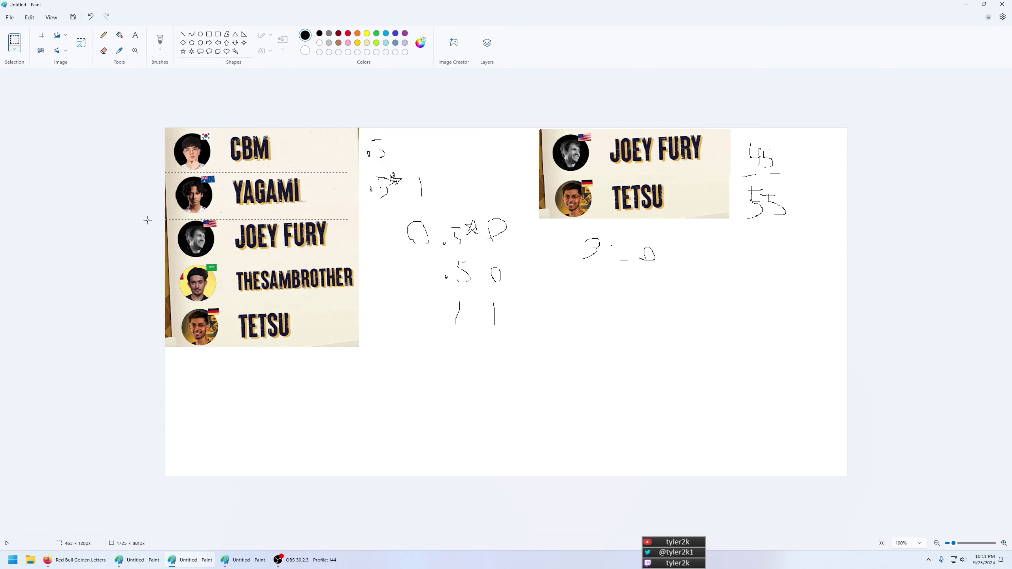
click(211, 228)
key(ctrl+v)
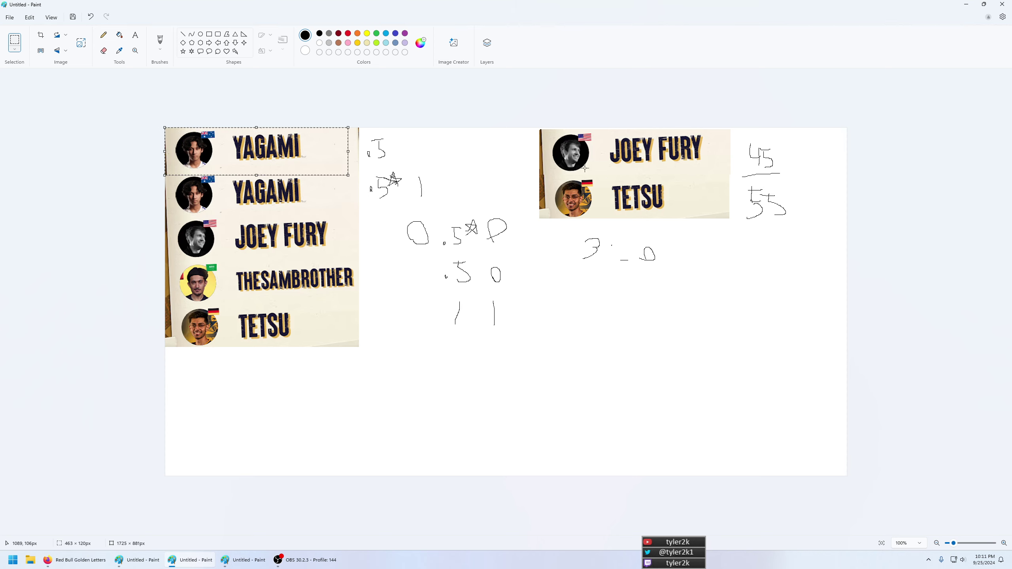
drag(305, 161, 680, 164)
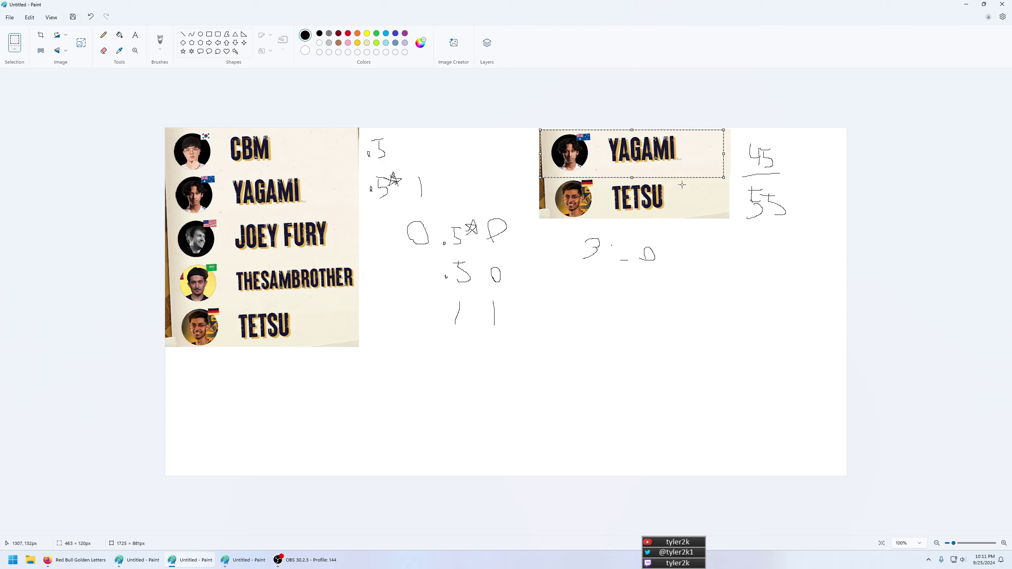
click(713, 236)
- Delete the 45 over 55 odds beside the matchup and the 3–0 note below it
drag(742, 137, 815, 242)
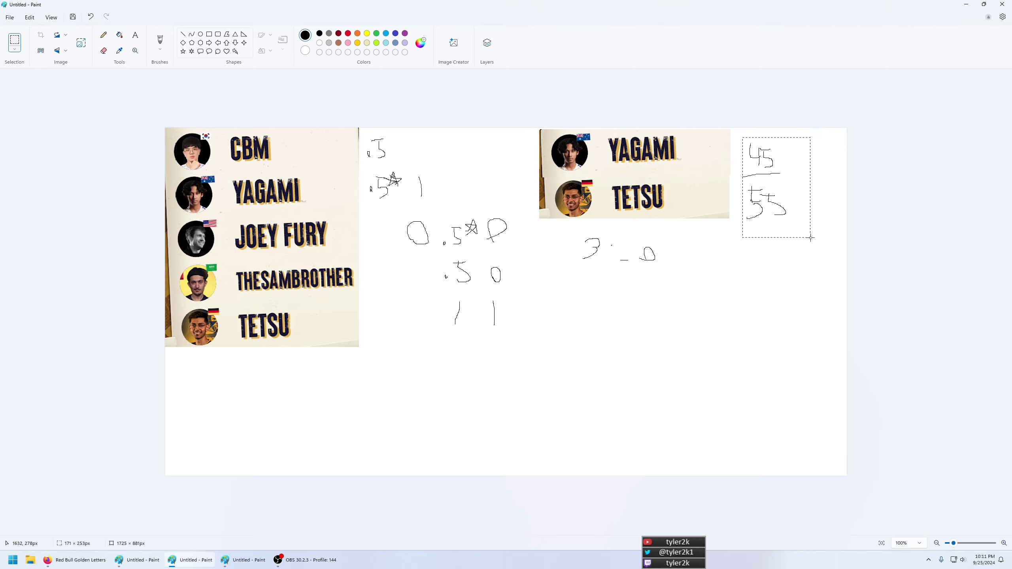
key(Delete)
drag(572, 230, 718, 291)
key(Delete)
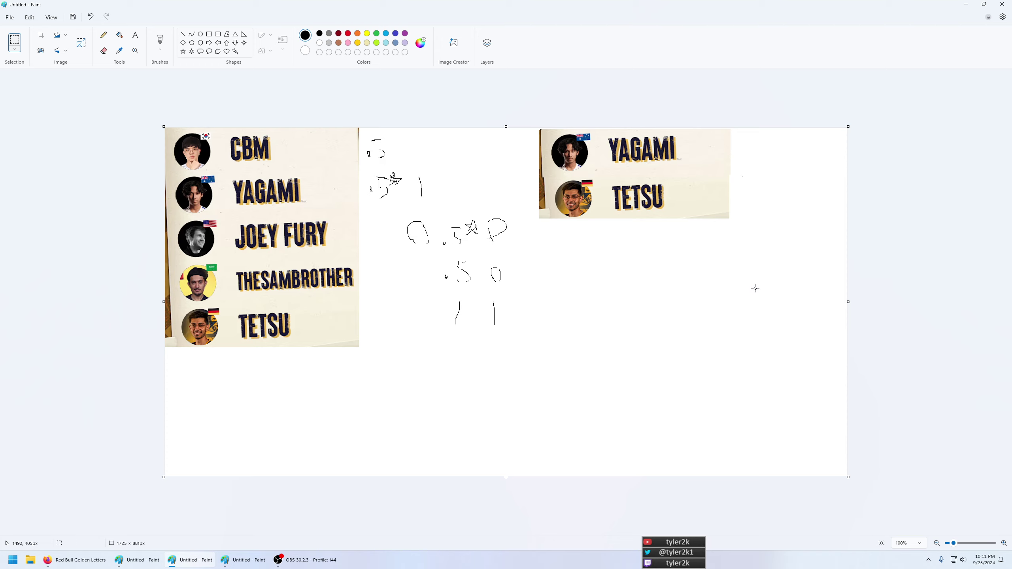
- Hand-write odds of 65 over 35 to 60 over 40 beside the Yagami–Tetsu matchup and circle the 65
click(104, 35)
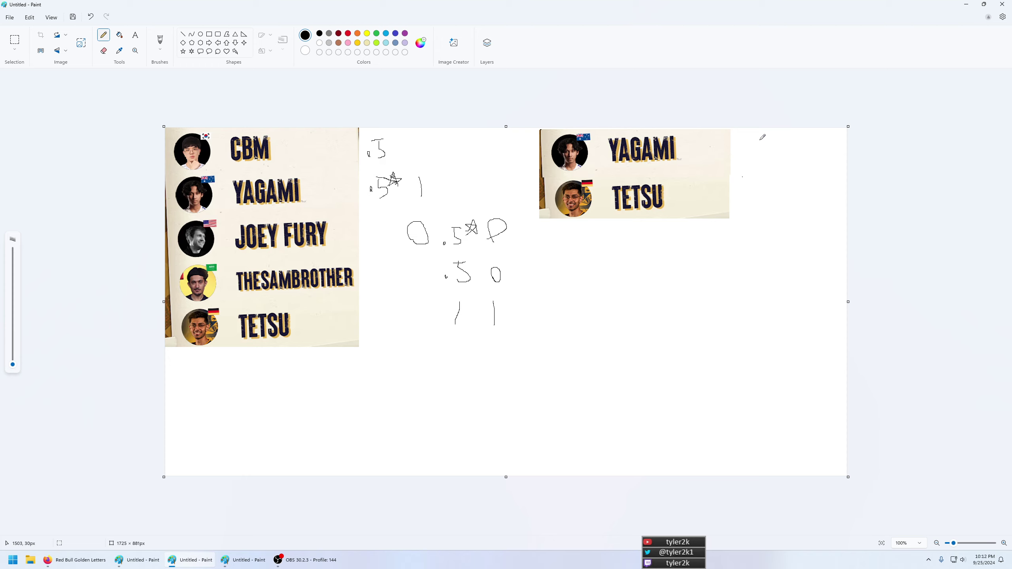
mouse_move(758, 139)
mouse_down()
mouse_move(769, 194)
mouse_move(778, 189)
mouse_move(765, 207)
mouse_move(823, 168)
mouse_move(840, 175)
mouse_move(829, 175)
mouse_move(826, 208)
mouse_move(838, 196)
mouse_up()
drag(749, 169, 737, 175)
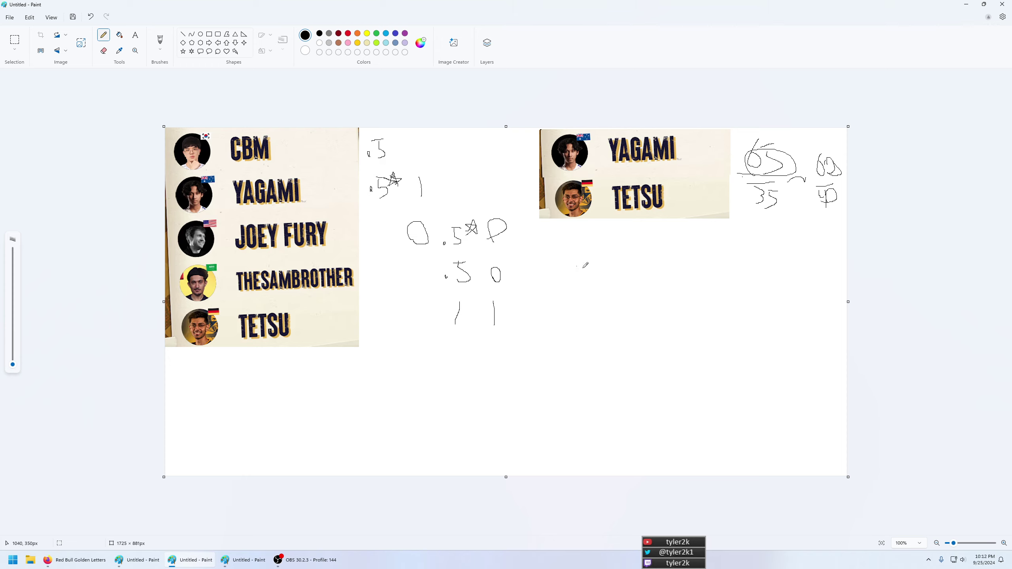
- Write a 3–0 note below the matchup and tally 0 for Tetsu and 1 for Yagami
mouse_move(592, 244)
mouse_down()
mouse_move(602, 243)
mouse_move(590, 269)
mouse_move(604, 253)
mouse_move(589, 256)
mouse_move(613, 242)
mouse_move(649, 262)
mouse_move(642, 273)
mouse_move(614, 265)
mouse_up()
key(ctrl+z)
drag(422, 319, 417, 324)
drag(457, 175, 454, 202)
- Cover Yagami in the matchup with Tetsu using a copy of the CBM entry from the list
click(14, 40)
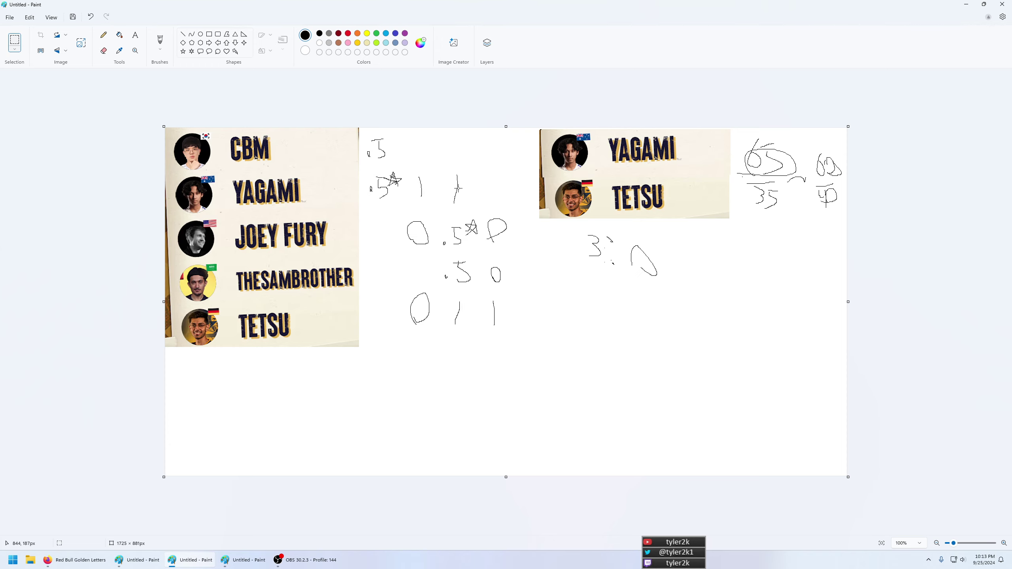
drag(323, 170, 122, 107)
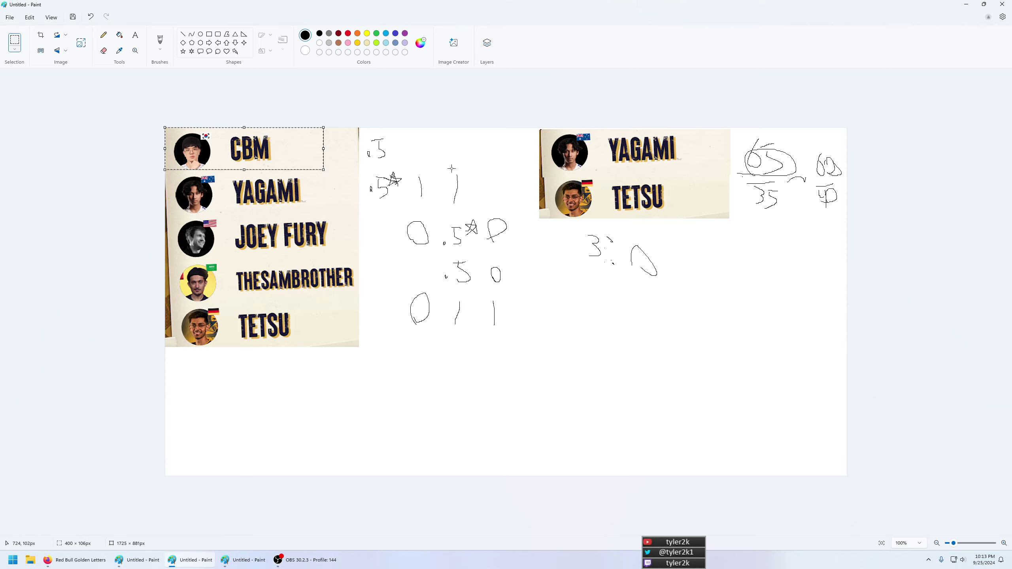
drag(260, 146, 639, 149)
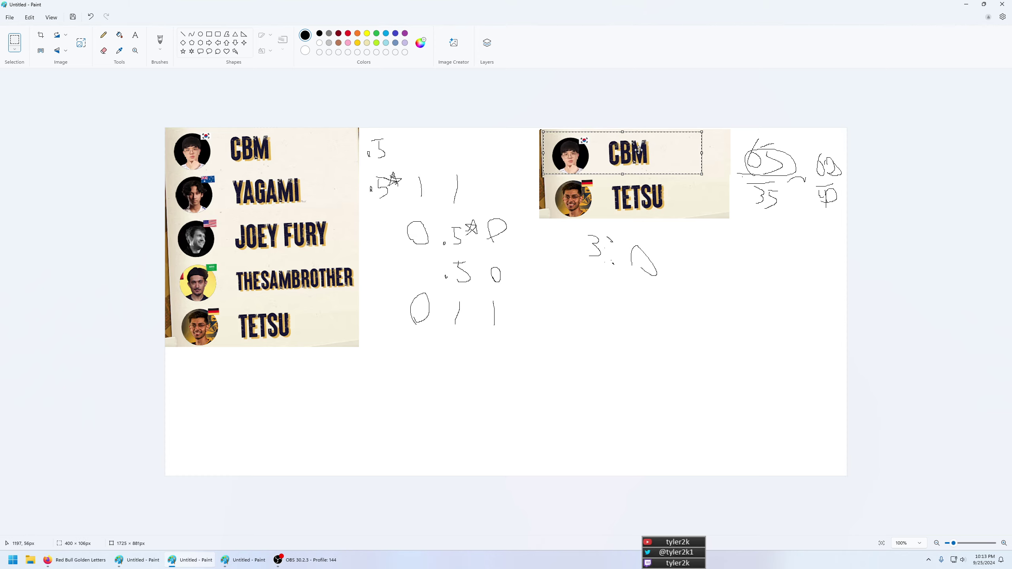
click(670, 218)
- Delete the 3:0 note below the CBM–Tetsu matchup and the 65 over 35 odds beside it
drag(560, 225, 709, 299)
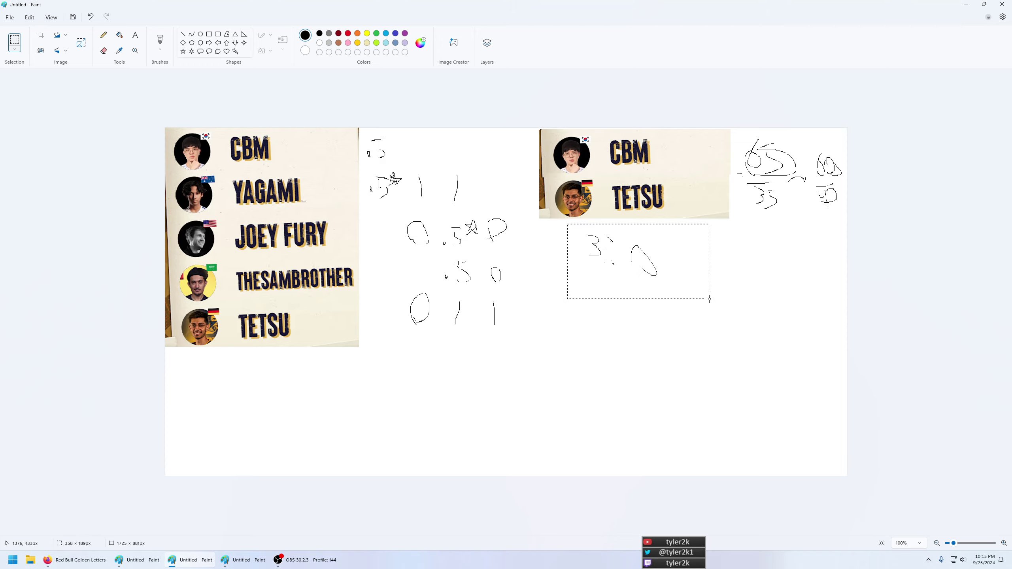
key(Delete)
drag(731, 131, 847, 235)
key(Delete)
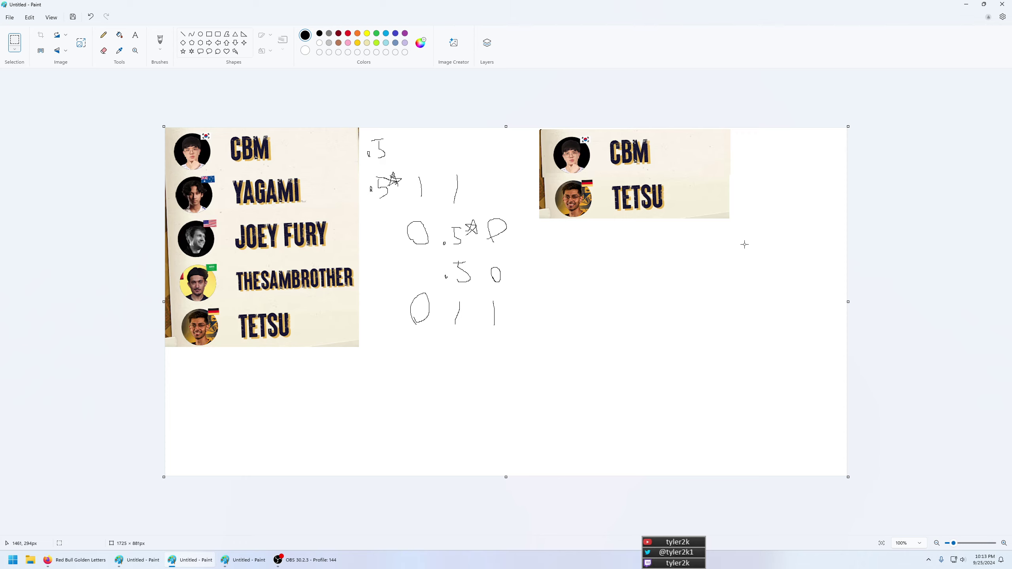
- Trim the surplus background strip off the outer edge of the CBM and Tetsu entries
drag(745, 228, 700, 109)
click(700, 109)
drag(749, 241, 698, 100)
key(Delete)
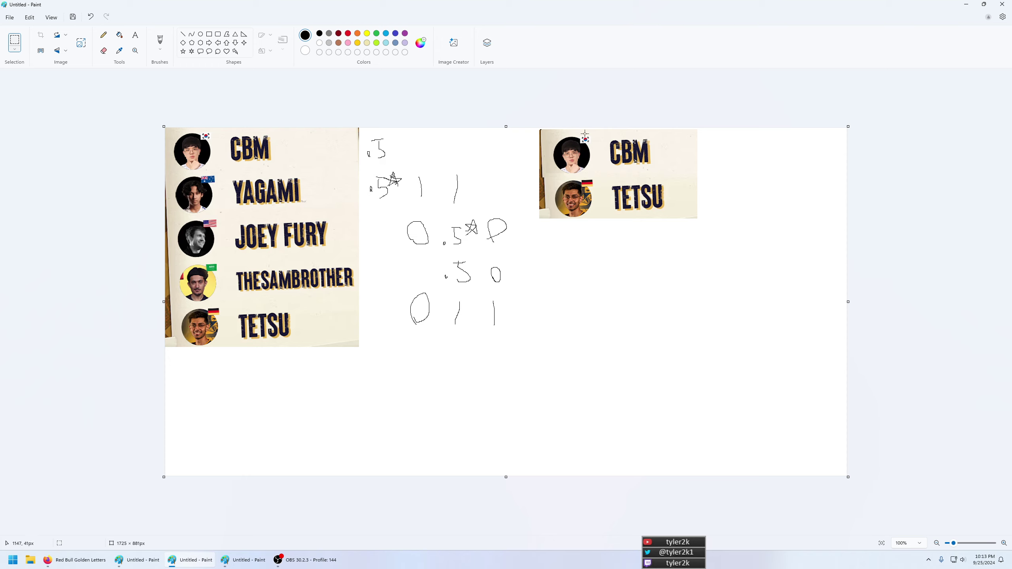
- Hand-write odds of 55 over 45 to 60 beside CBM–Tetsu, circle the 55, and tally 1 for CBM and 0 for Tetsu
click(101, 40)
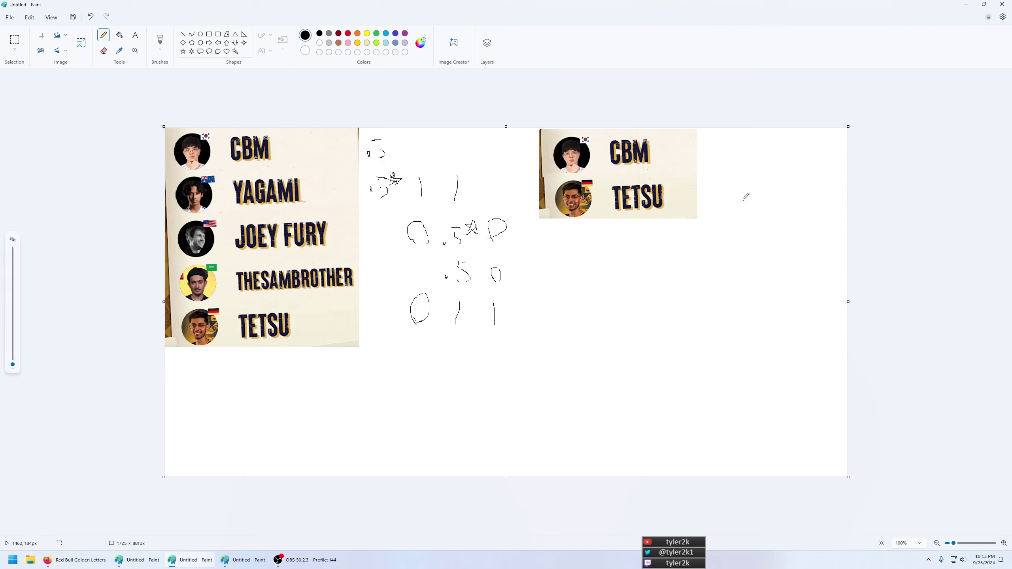
drag(709, 142, 705, 168)
drag(752, 145, 730, 163)
mouse_move(707, 177)
mouse_down()
mouse_move(739, 178)
mouse_move(720, 187)
mouse_move(713, 217)
mouse_move(804, 170)
mouse_move(801, 181)
mouse_up()
mouse_move(708, 142)
mouse_down()
mouse_move(693, 169)
mouse_move(717, 140)
mouse_up()
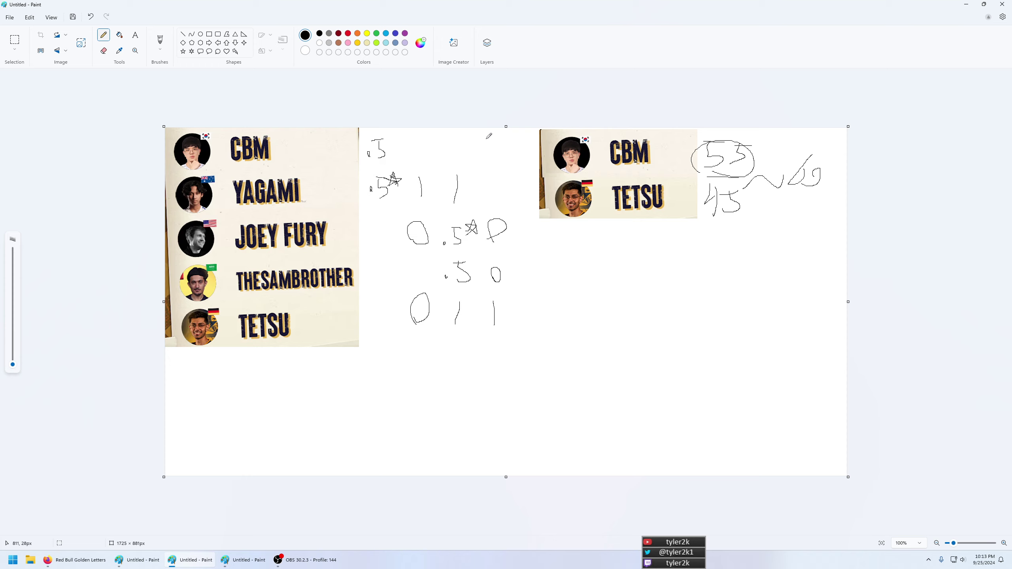
drag(485, 139, 483, 161)
mouse_move(375, 323)
mouse_down()
mouse_move(391, 300)
mouse_move(376, 314)
mouse_up()
- Cover Tetsu in the matchup with CBM using a copy of the Joey Fury entry from the list
click(14, 40)
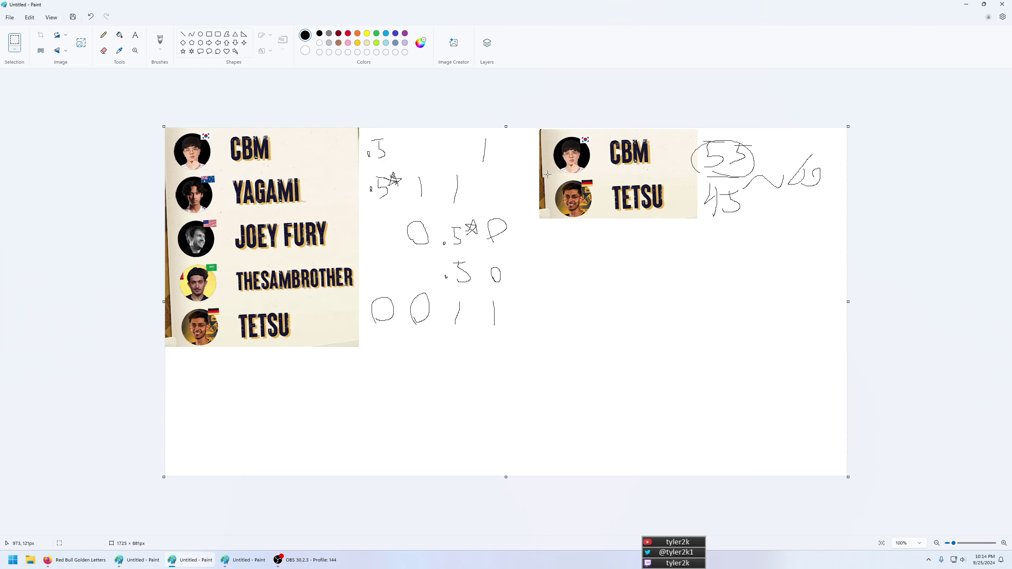
drag(540, 175, 684, 218)
drag(347, 217, 150, 262)
drag(337, 260, 698, 249)
drag(639, 228, 651, 202)
click(742, 164)
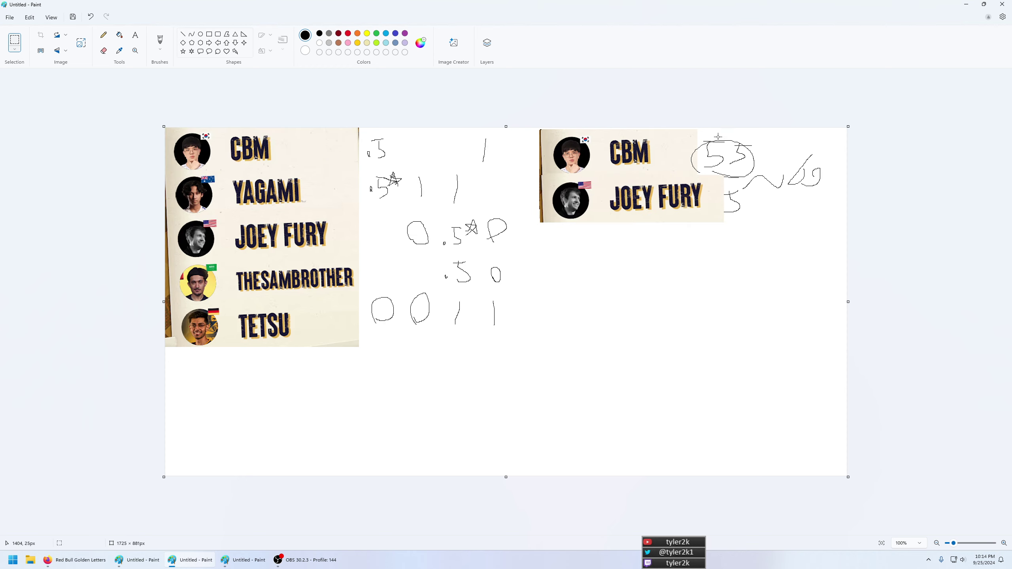
- Delete the 55 over 45 odds beside the CBM–Joey Fury matchup along with the surplus edge of the CBM entry
mouse_move(692, 130)
mouse_down()
mouse_move(821, 178)
mouse_move(718, 224)
mouse_up()
key(Delete)
key(Delete)
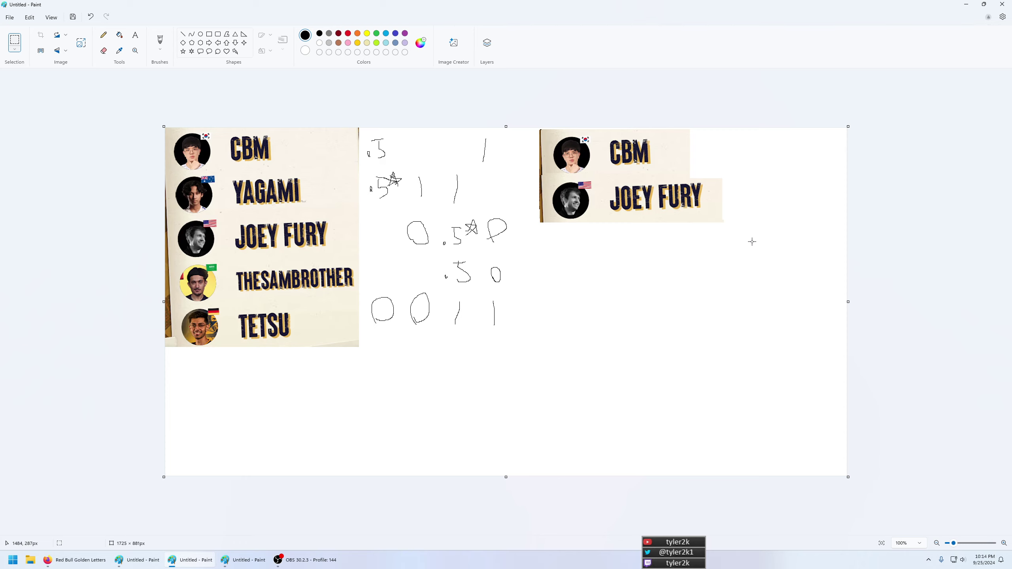
- Hand-write odds of 60 over 40 beside the CBM–Joey Fury matchup and a 3:0 note below it
click(104, 35)
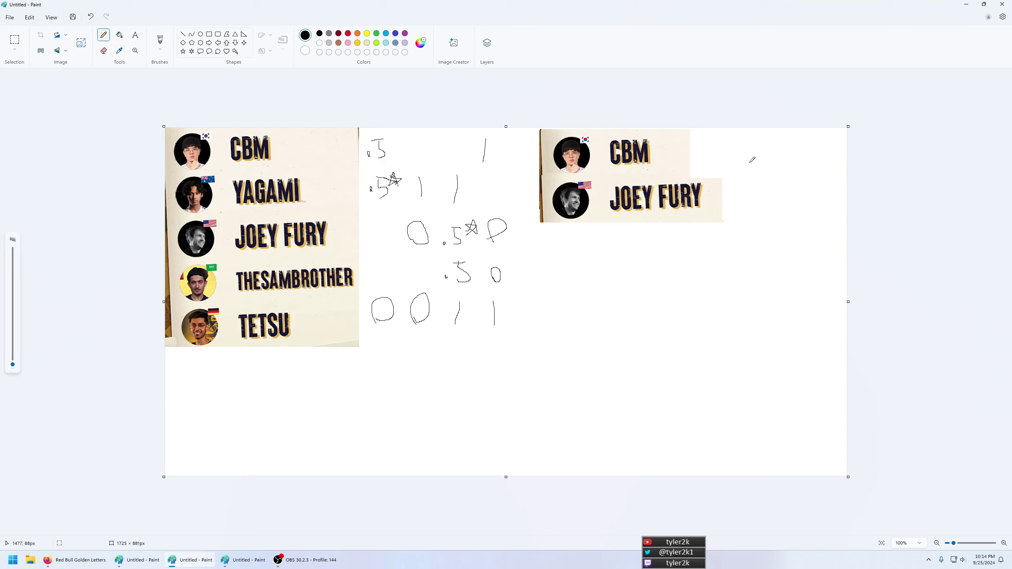
drag(759, 149, 751, 167)
drag(767, 158, 767, 158)
mouse_move(746, 184)
mouse_down()
mouse_move(770, 181)
mouse_move(764, 208)
mouse_up()
mouse_move(772, 199)
mouse_down()
mouse_move(769, 207)
mouse_move(773, 200)
mouse_up()
mouse_move(603, 248)
mouse_down()
mouse_move(614, 268)
mouse_move(647, 253)
mouse_move(644, 264)
mouse_up()
click(633, 272)
click(663, 235)
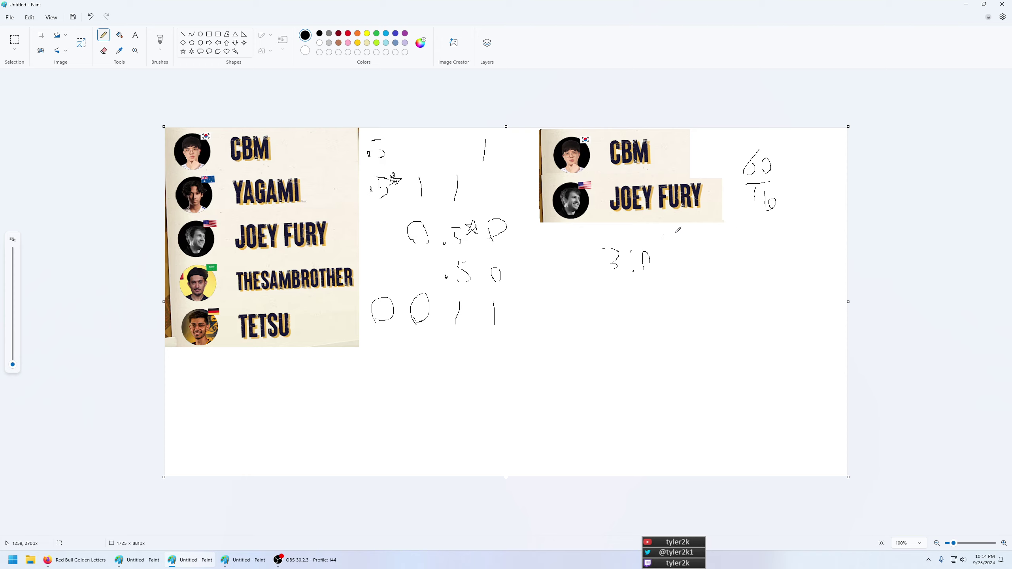
- Extend the odds range to 65 over 35 and tally 1 for CBM and 0 for Joey Fury
mouse_move(780, 185)
mouse_down()
mouse_move(805, 184)
mouse_move(821, 166)
mouse_move(830, 185)
mouse_up()
mouse_move(816, 191)
mouse_down()
mouse_move(835, 206)
mouse_move(830, 154)
mouse_up()
mouse_move(829, 202)
mouse_down()
mouse_move(835, 174)
mouse_move(805, 186)
mouse_up()
key(ctrl+z)
key(ctrl+z)
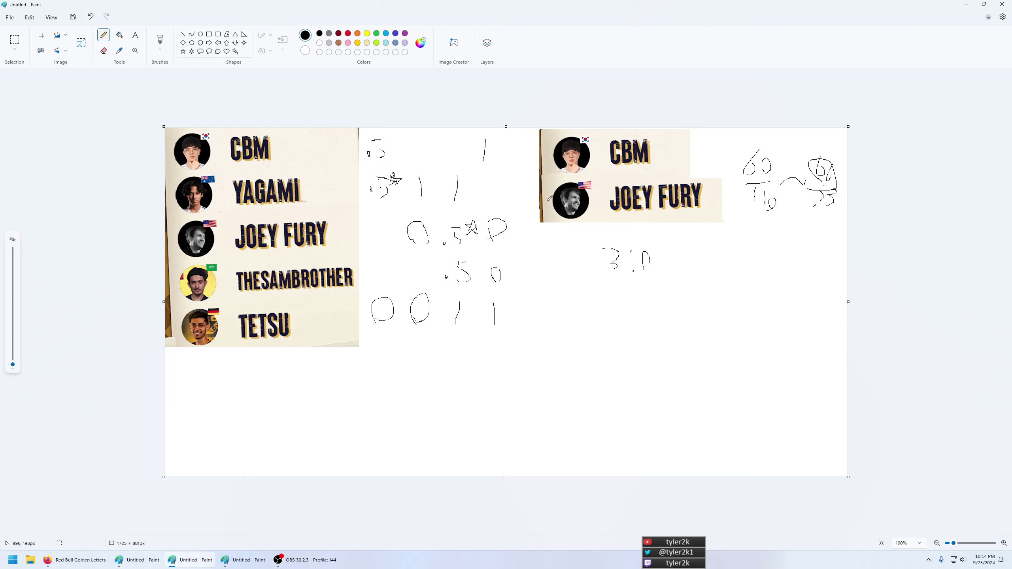
drag(425, 142, 425, 168)
drag(382, 243, 385, 246)
click(14, 40)
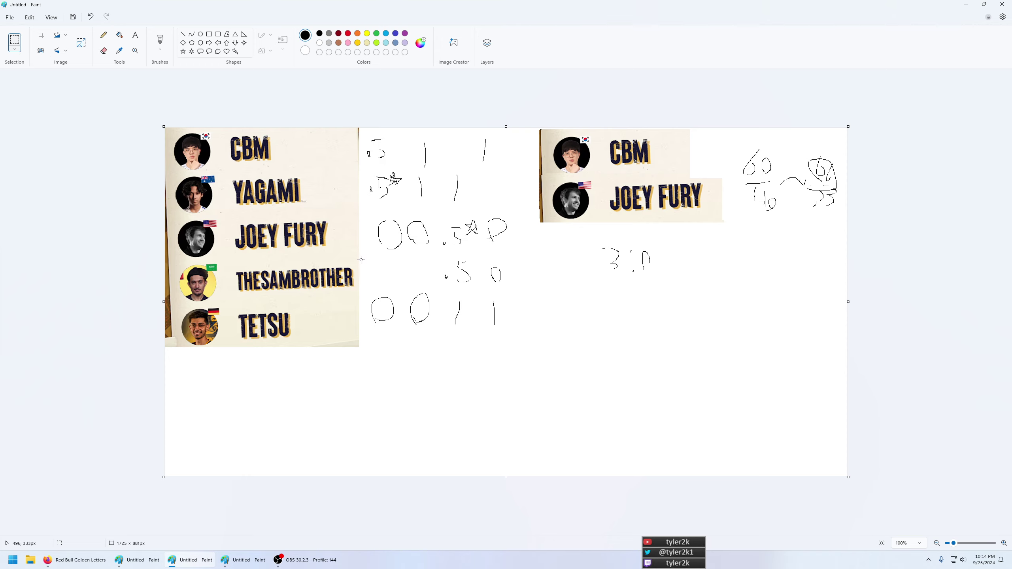
drag(359, 258, 149, 307)
key(ctrl+c)
key(ctrl+v)
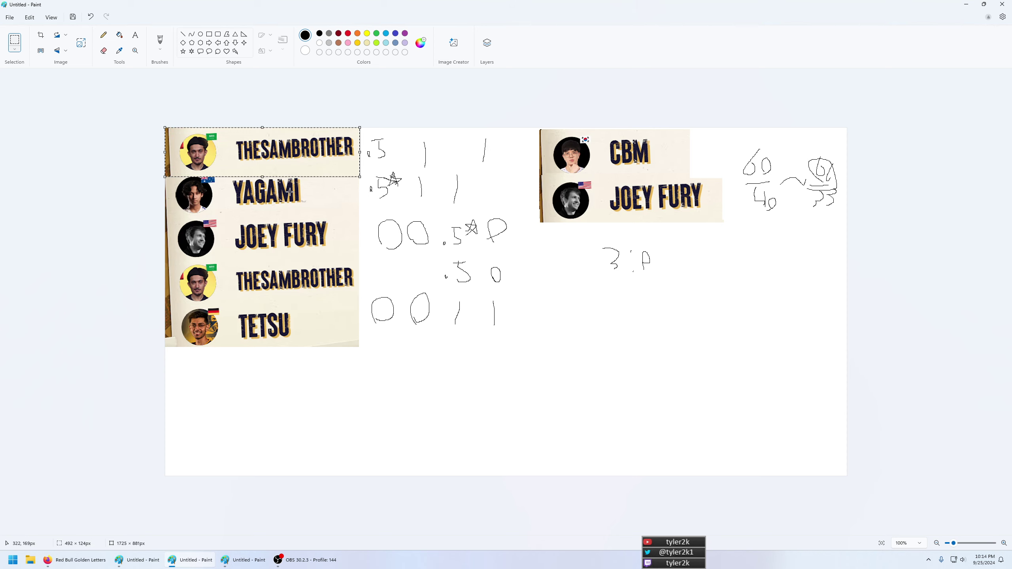
drag(254, 156, 627, 205)
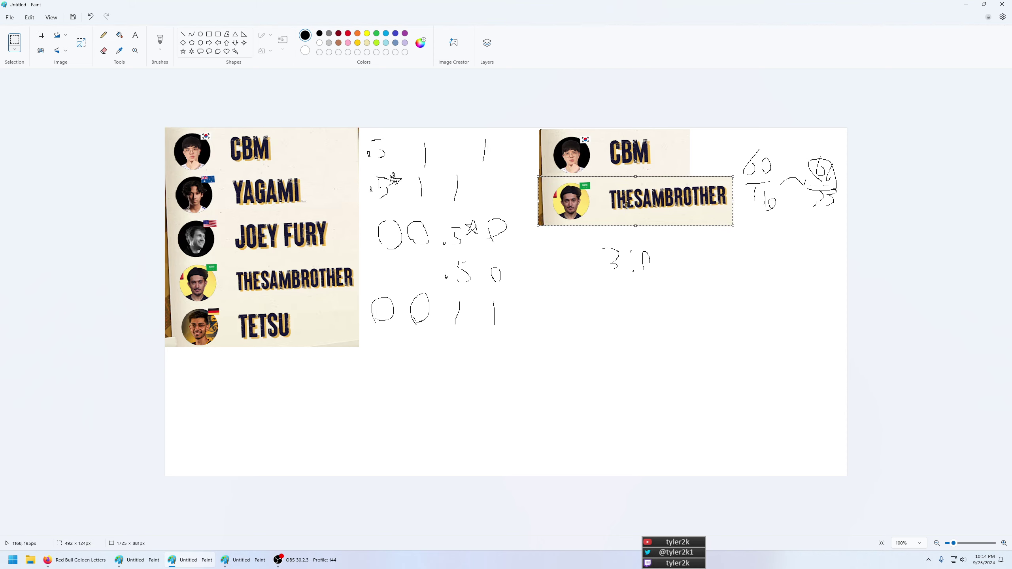
click(578, 242)
- Delete the 3:0 note below the CBM–TheSamBrother matchup and the 60 over 40 odds beside it
drag(569, 234, 701, 301)
key(Delete)
drag(733, 135, 849, 273)
key(Delete)
key(ctrl+a)
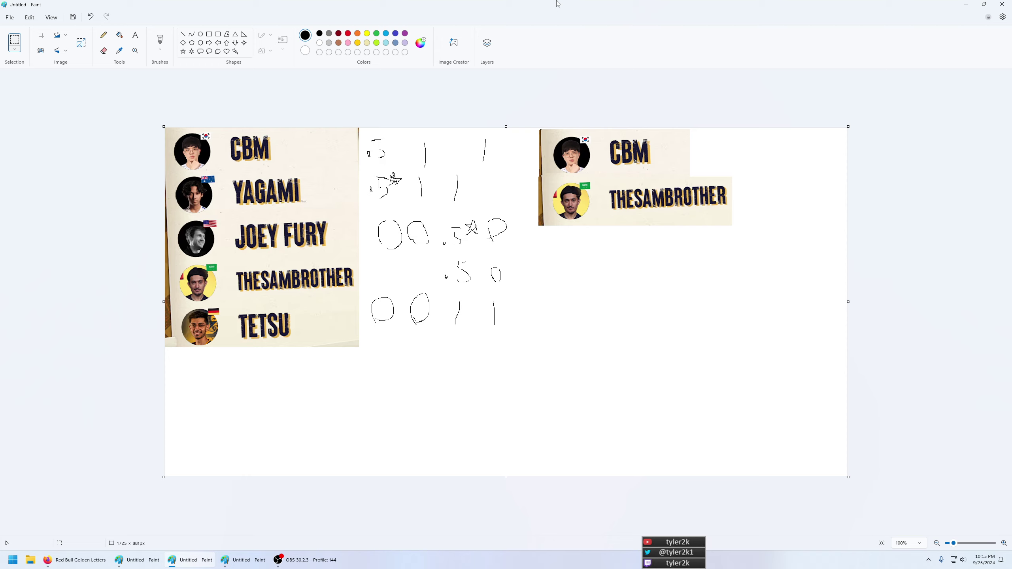
- Hand-write odds of 65 over 35 with a ±5 margin beside the CBM–TheSamBrother matchup
click(103, 35)
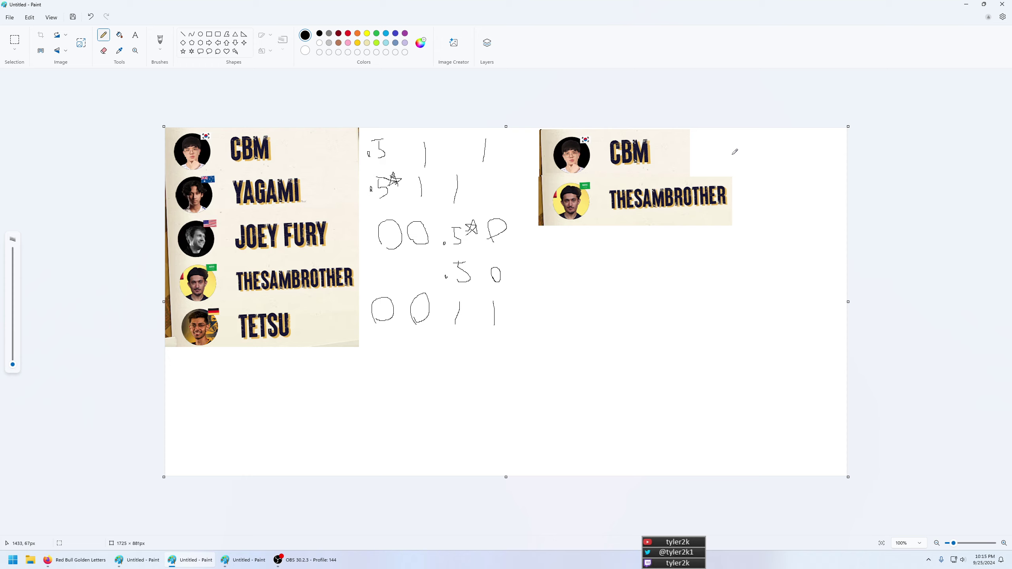
mouse_move(752, 139)
mouse_down()
mouse_move(748, 153)
mouse_move(760, 164)
mouse_move(750, 153)
mouse_up()
mouse_move(763, 142)
mouse_down()
mouse_move(777, 154)
mouse_move(772, 164)
mouse_up()
drag(747, 176, 786, 175)
mouse_move(749, 188)
mouse_down()
mouse_move(763, 196)
mouse_move(748, 211)
mouse_up()
mouse_move(779, 190)
mouse_down()
mouse_move(765, 206)
mouse_move(809, 171)
mouse_up()
mouse_move(800, 167)
mouse_down()
mouse_move(796, 182)
mouse_move(805, 180)
mouse_up()
mouse_move(811, 164)
mouse_down()
mouse_move(791, 180)
mouse_move(847, 162)
mouse_move(825, 163)
mouse_move(830, 175)
mouse_move(810, 187)
mouse_up()
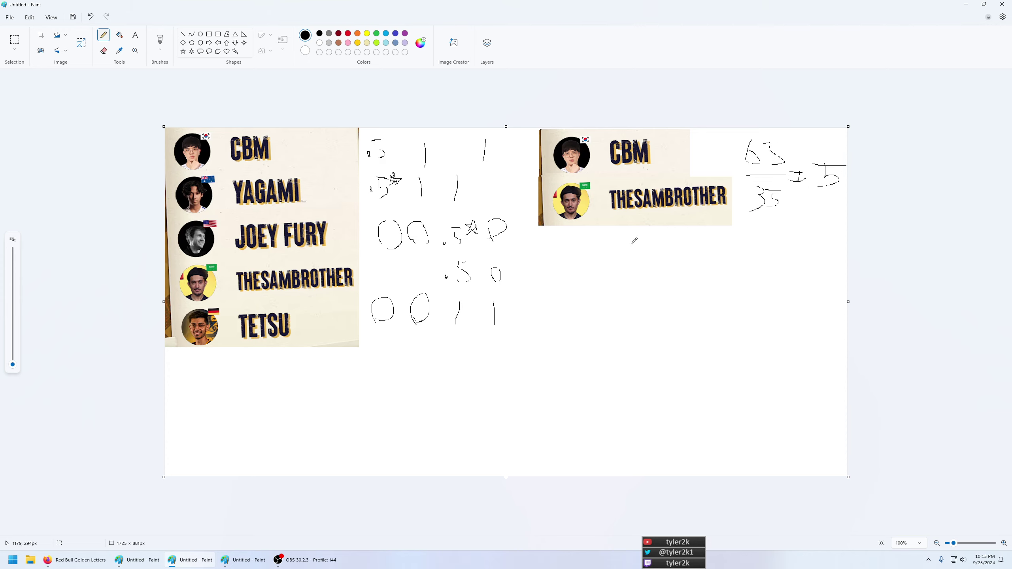
- Write a 3:1 note below the matchup and tally 1 for CBM and 0 for TheSamBrother
mouse_move(582, 236)
mouse_down()
mouse_move(596, 260)
mouse_move(610, 259)
mouse_up()
click(599, 241)
click(597, 257)
drag(456, 140, 456, 176)
mouse_move(386, 279)
mouse_down()
mouse_move(404, 275)
mouse_move(392, 280)
mouse_up()
click(14, 40)
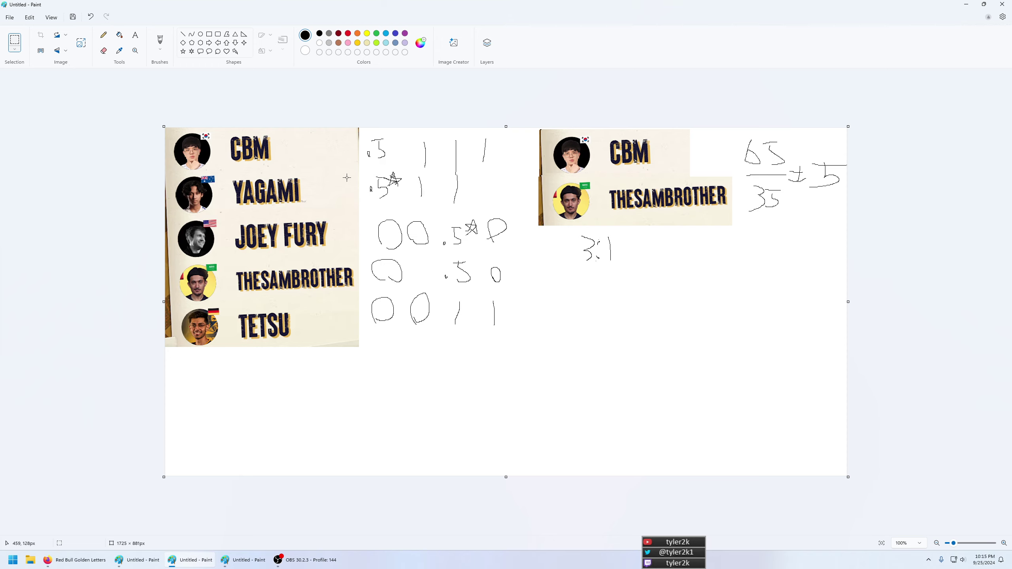
drag(315, 172, 131, 220)
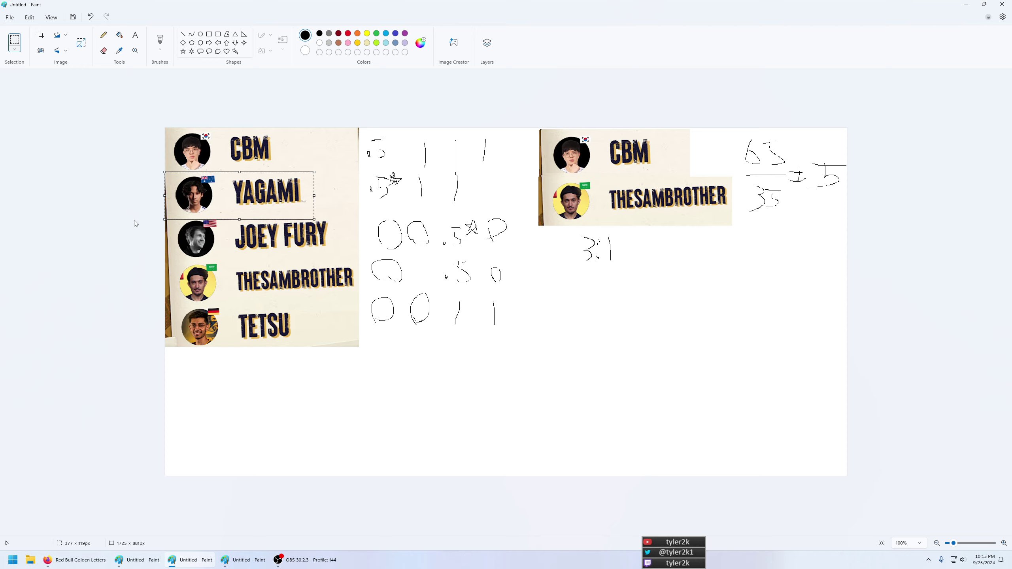
drag(240, 207, 616, 165)
click(783, 224)
- Delete the 65 over 35 ±5 odds beside the Yagami–TheSamBrother matchup and the 3:1 note below it
mouse_move(737, 133)
mouse_down()
mouse_move(836, 226)
mouse_move(846, 253)
mouse_up()
key(Delete)
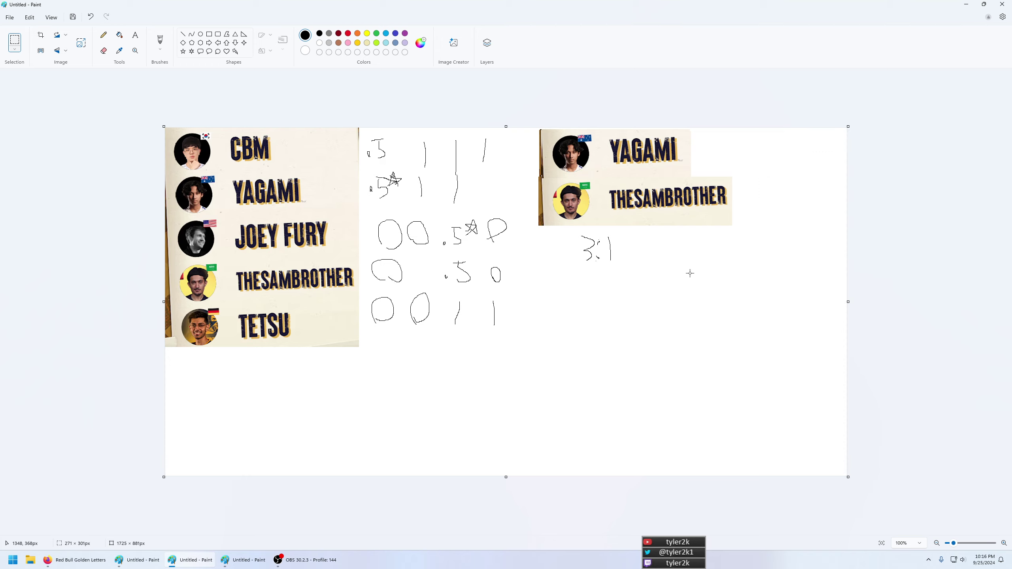
drag(570, 228, 689, 287)
key(Delete)
- Hand-write odds of 60 over 40 to 65 beside Yagami–TheSamBrother and tally 1 for Yagami and 0 for TheSamBrother
click(106, 35)
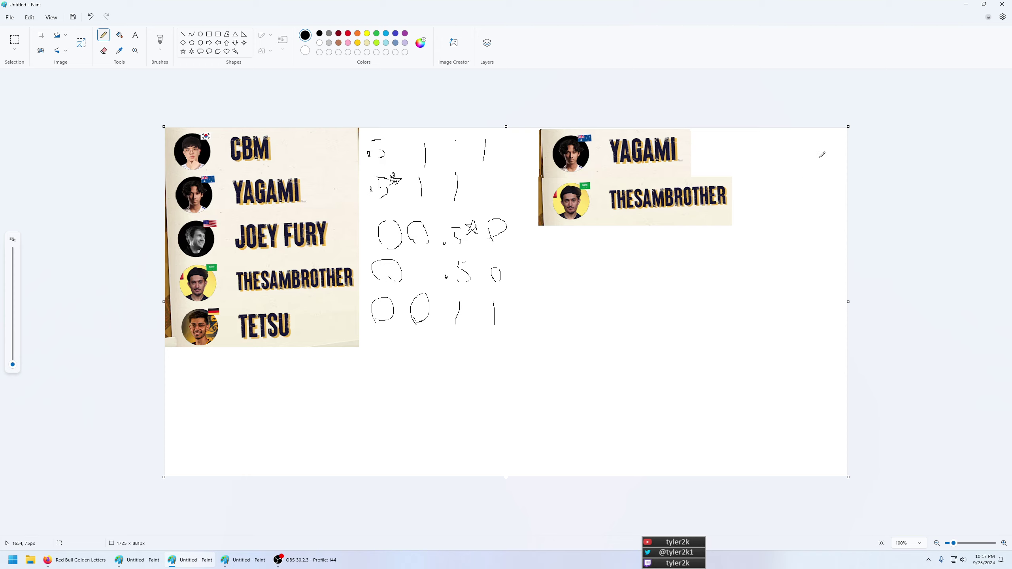
mouse_move(767, 143)
mouse_down()
mouse_move(763, 155)
mouse_move(783, 175)
mouse_move(768, 218)
mouse_move(780, 213)
mouse_move(779, 199)
mouse_move(790, 205)
mouse_move(782, 214)
mouse_up()
mouse_move(791, 179)
mouse_down()
mouse_move(830, 161)
mouse_move(837, 174)
mouse_up()
drag(485, 178, 484, 199)
mouse_move(418, 285)
mouse_down()
mouse_move(433, 280)
mouse_move(416, 286)
mouse_up()
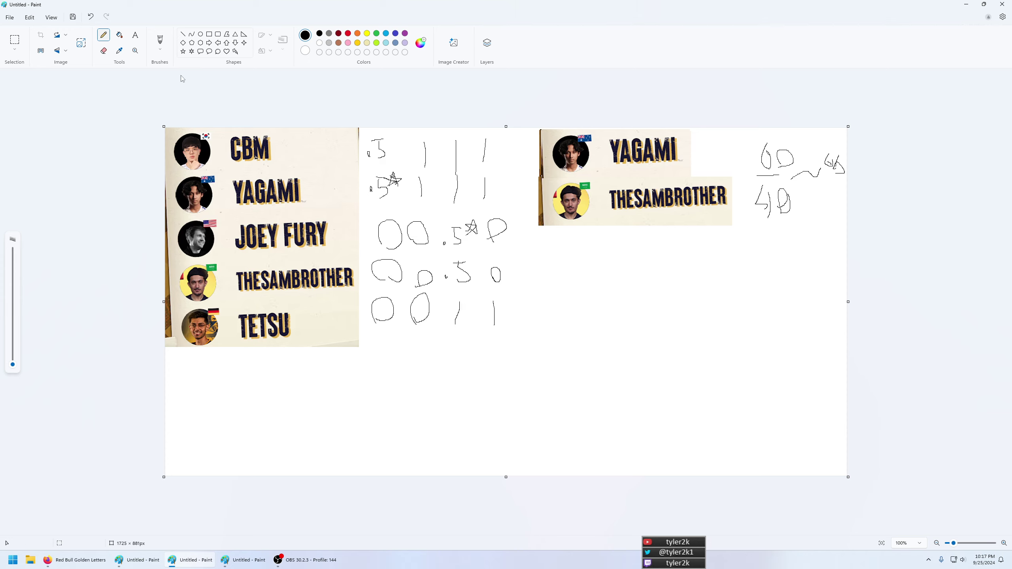
- Select the Pool 4 list with its tallies and switch to the Paint window with the Finals Pools image
click(14, 40)
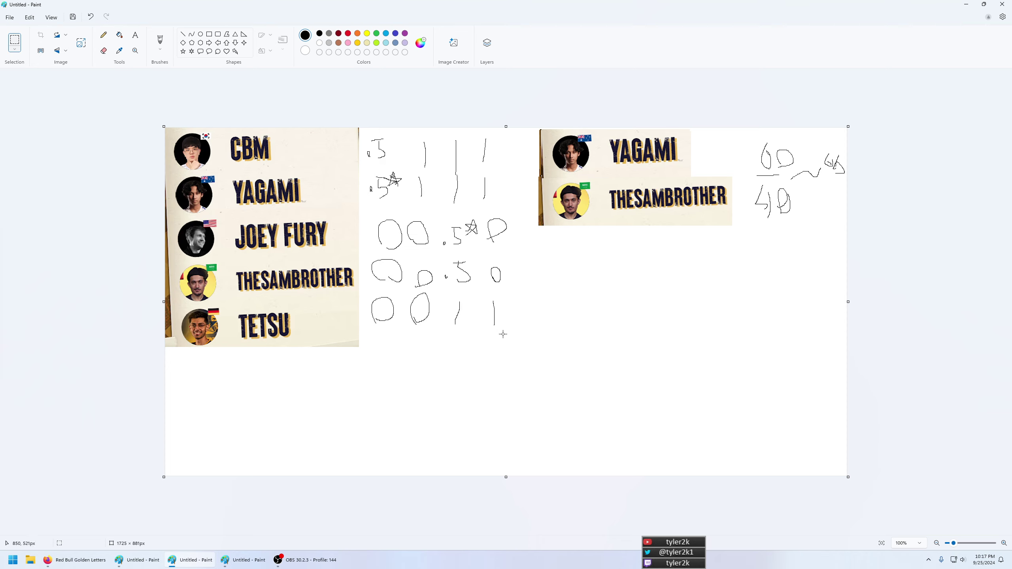
mouse_move(512, 343)
mouse_down()
mouse_move(424, 301)
mouse_move(147, 112)
mouse_up()
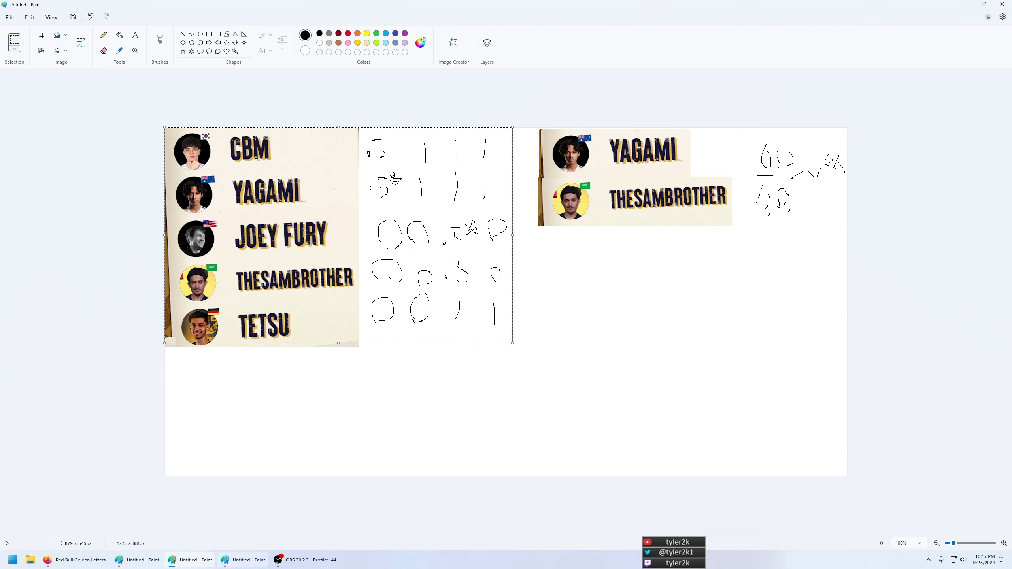
click(236, 562)
click(257, 566)
click(140, 560)
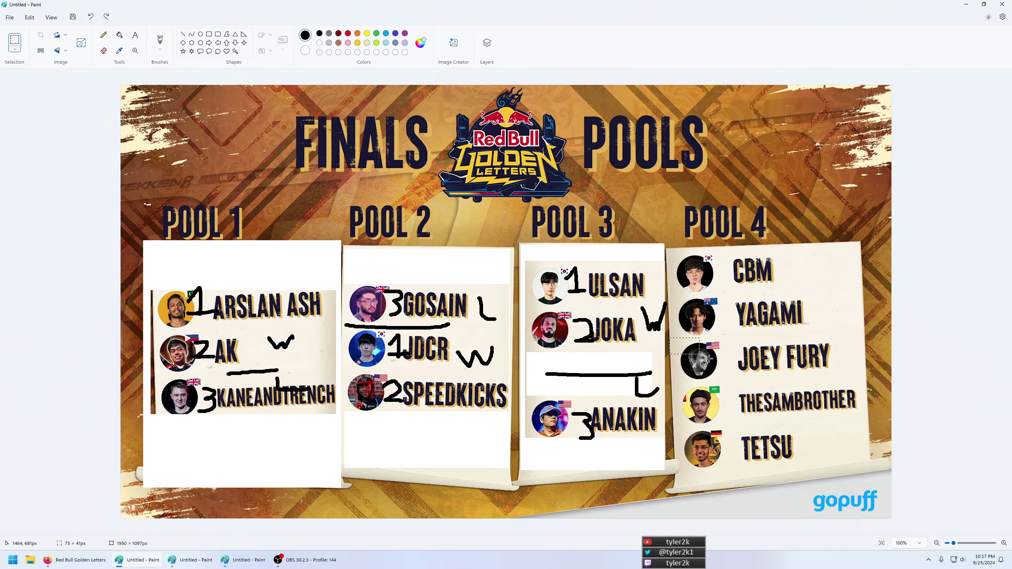